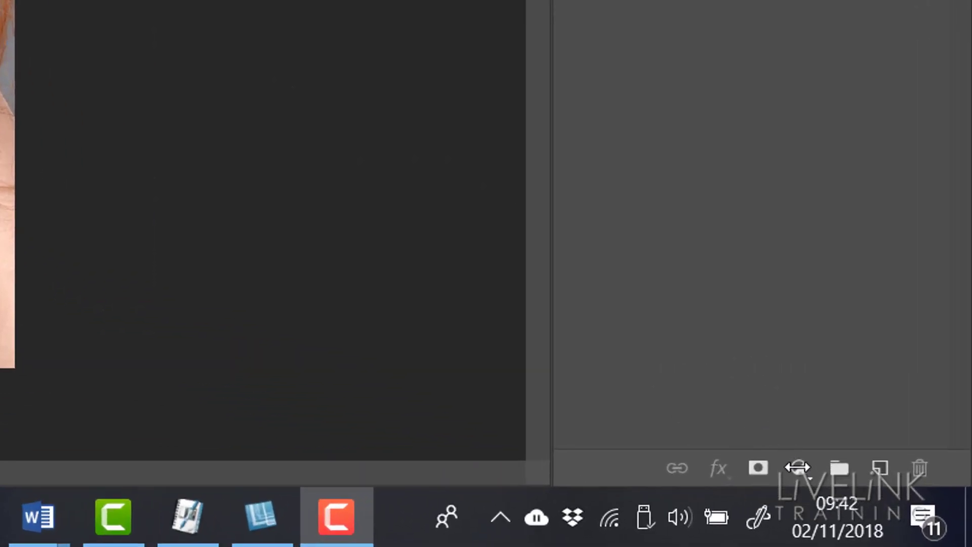
Add a Solid Color fill layer above the photo using the near-white colour fcfcfd.
{"action": "left_click", "coordinate": [798, 466]}
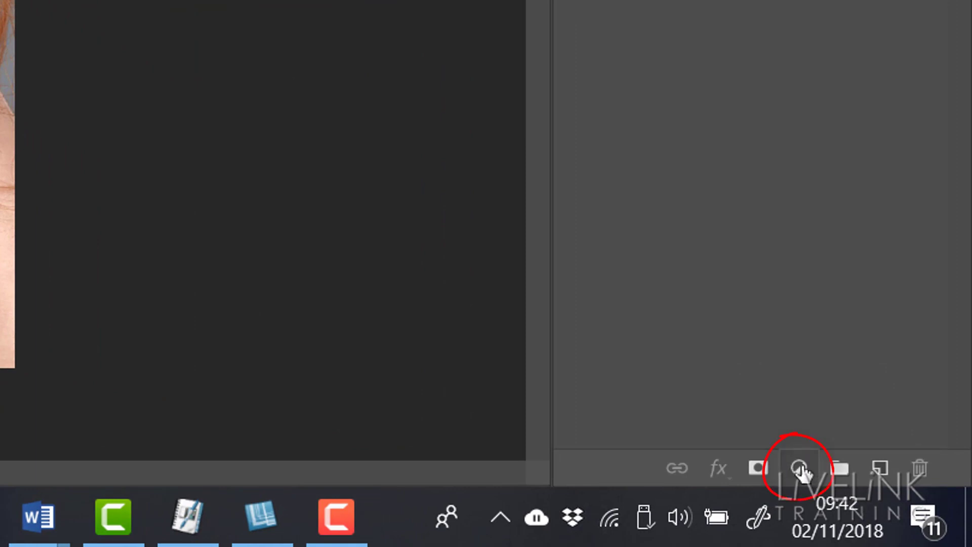
{"action": "left_click", "coordinate": [800, 469]}
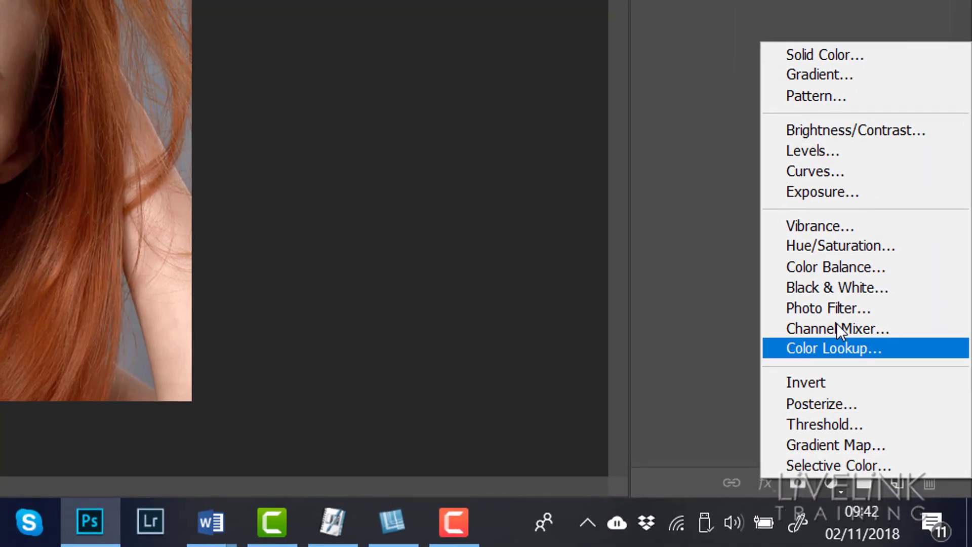
{"action": "left_click", "coordinate": [823, 55]}
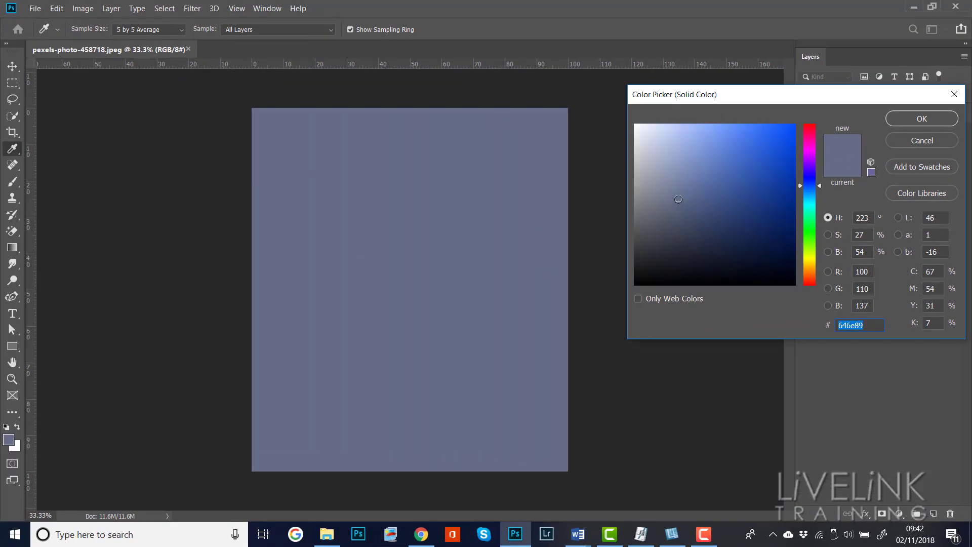
{"action": "type", "text": "edeff4"}
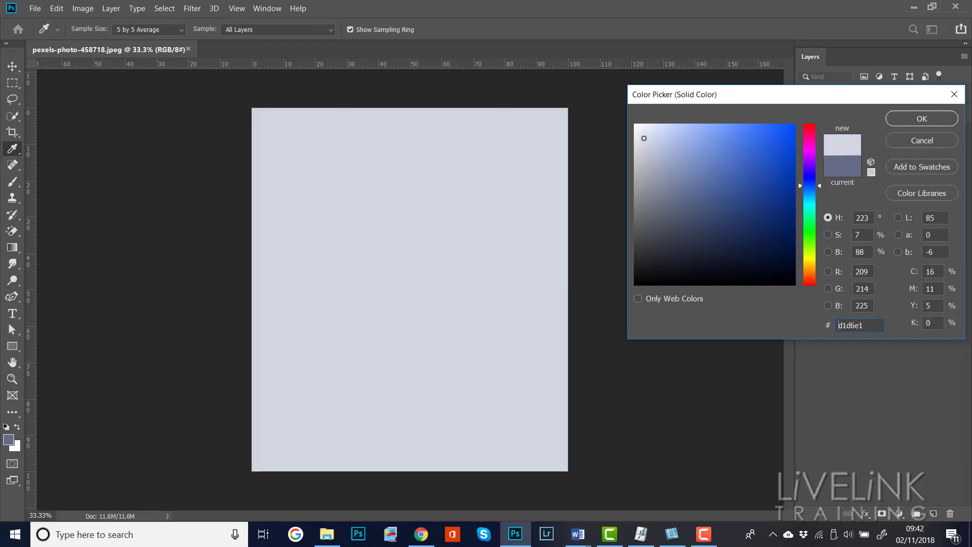
{"action": "left_click", "coordinate": [636, 126]}
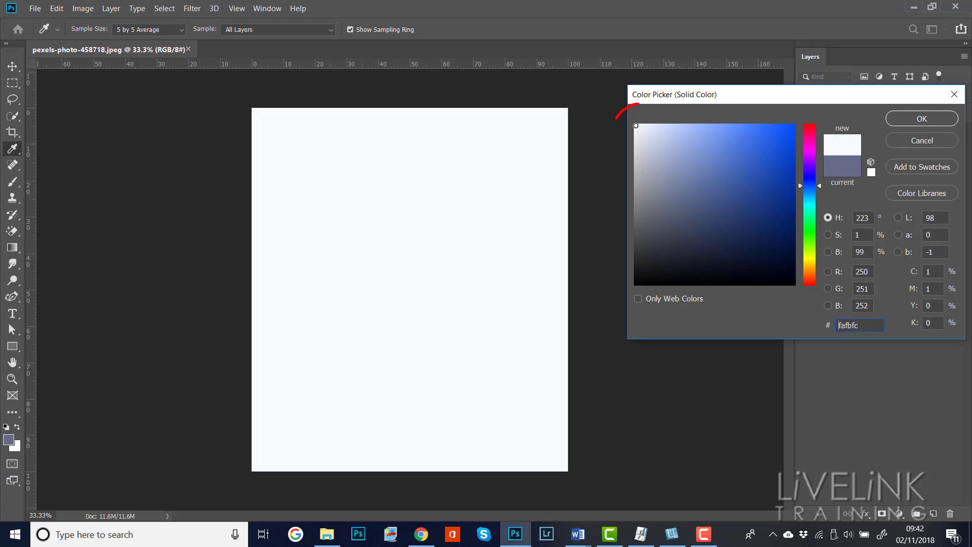
{"action": "left_click", "coordinate": [635, 125]}
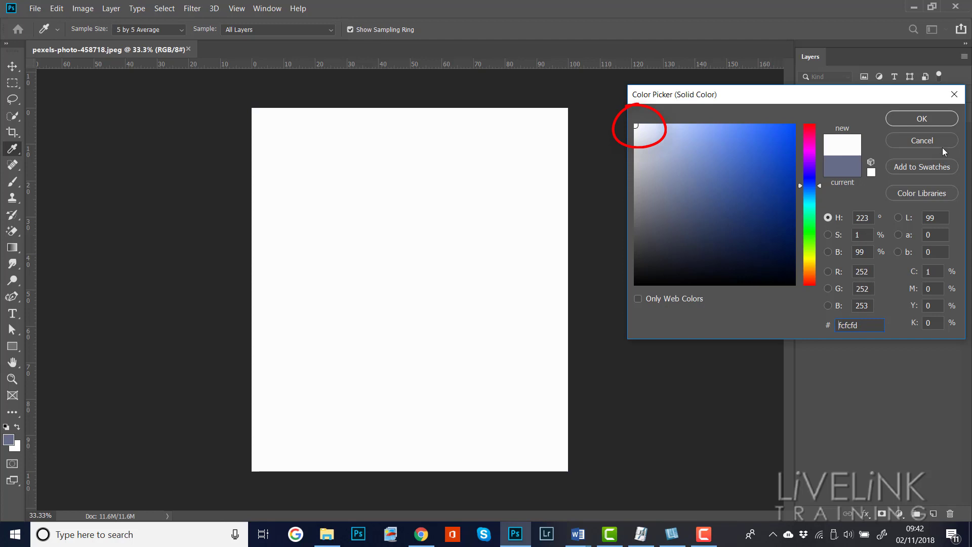
{"action": "left_click", "coordinate": [921, 121]}
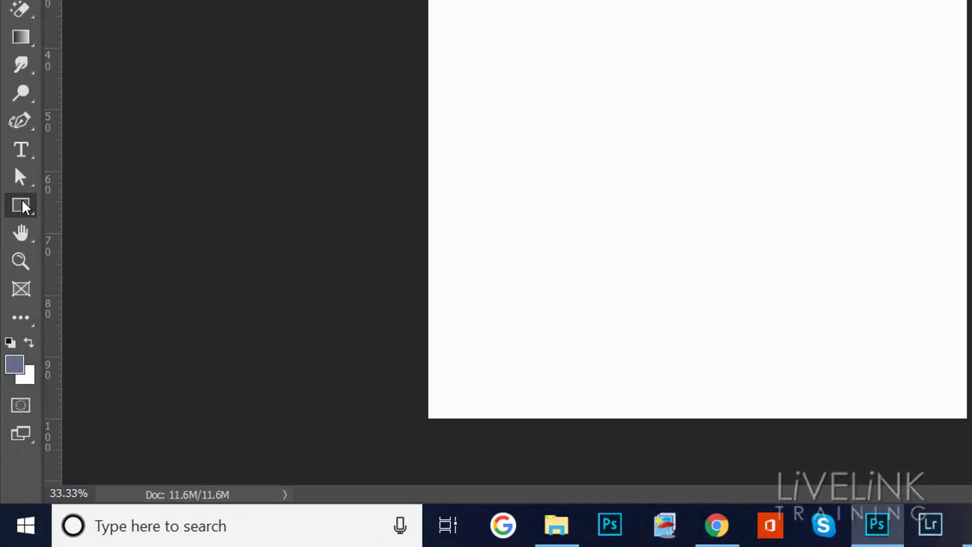
Draw a tall rectangle shape about 342 × 1909 px near the canvas's right edge and close the shape properties.
{"action": "left_click", "coordinate": [24, 143]}
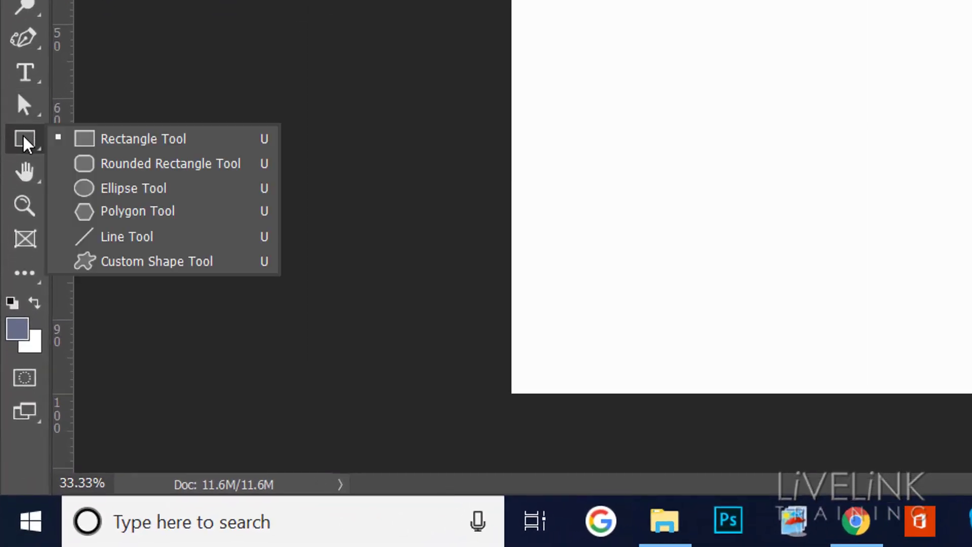
{"action": "left_click", "coordinate": [159, 147]}
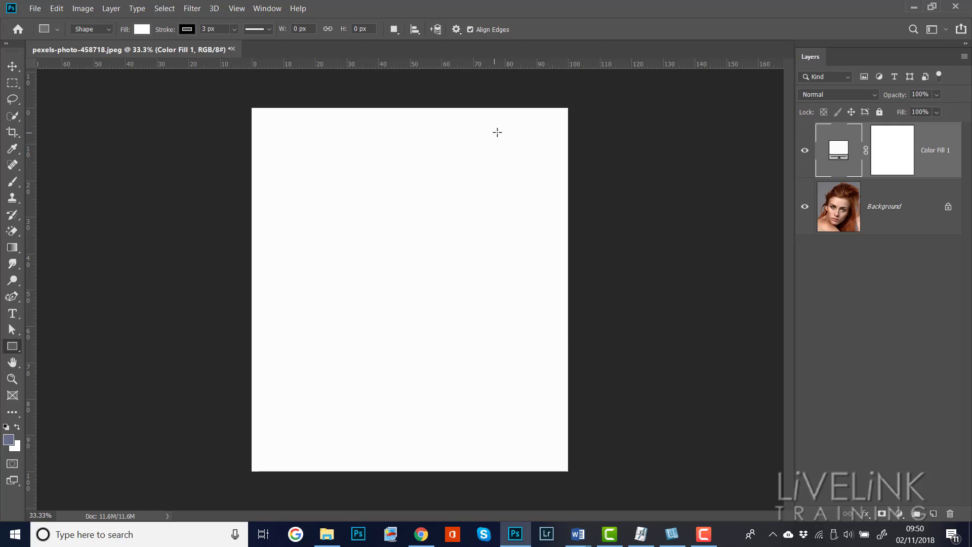
{"action": "left_click_drag", "start_coordinate": [496, 133], "coordinate": [554, 455]}
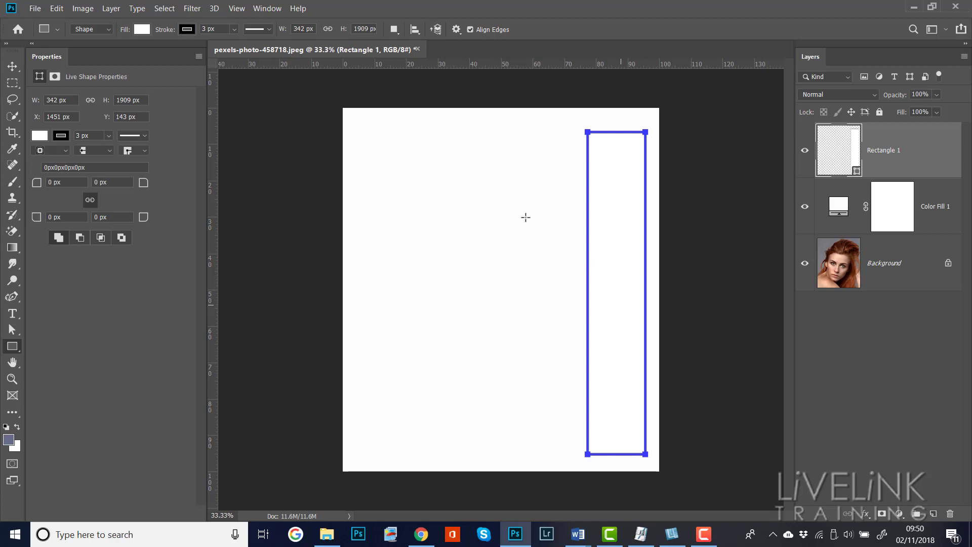
{"action": "left_click", "coordinate": [197, 57]}
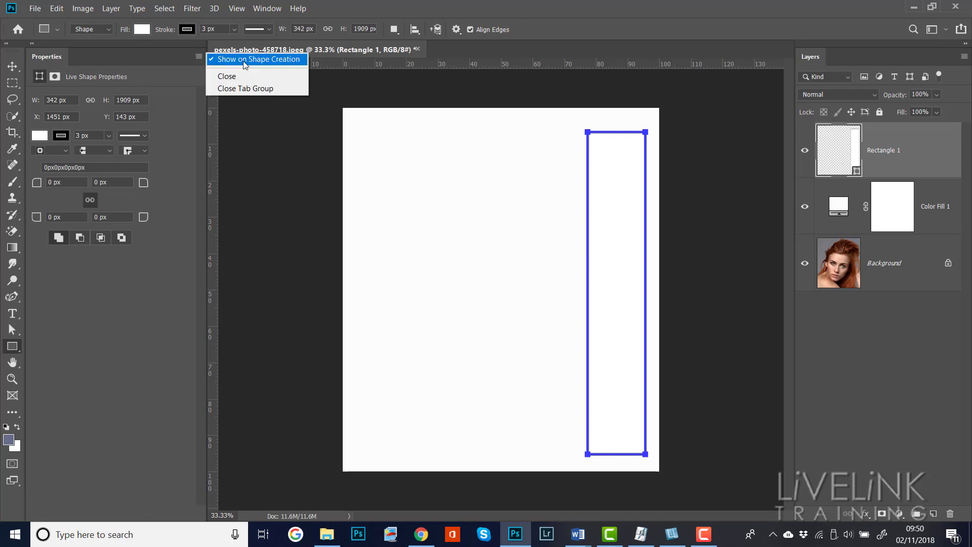
{"action": "left_click", "coordinate": [248, 89]}
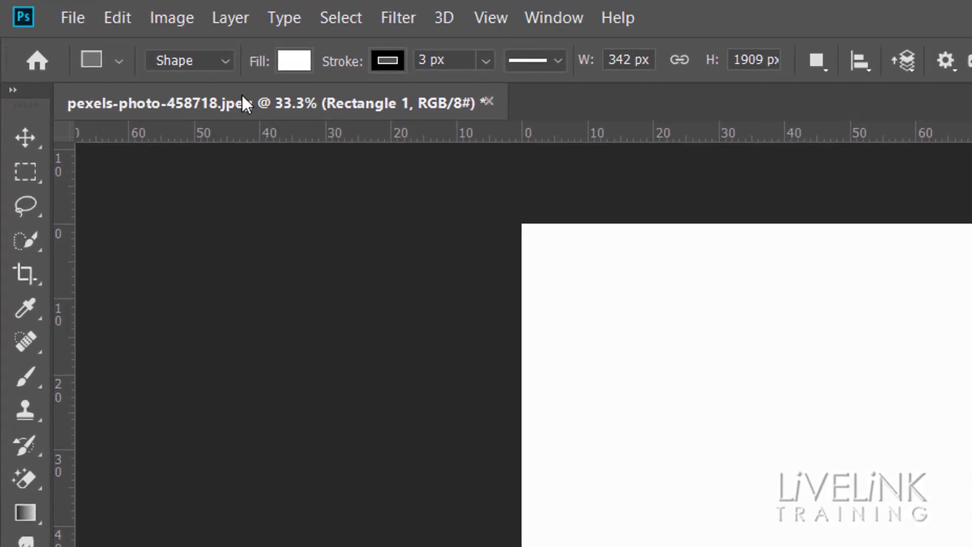
Keep the rectangle in Shape mode and set its stroke to no colour.
{"action": "left_click", "coordinate": [222, 62]}
{"action": "left_click", "coordinate": [222, 62]}
{"action": "left_click", "coordinate": [391, 66]}
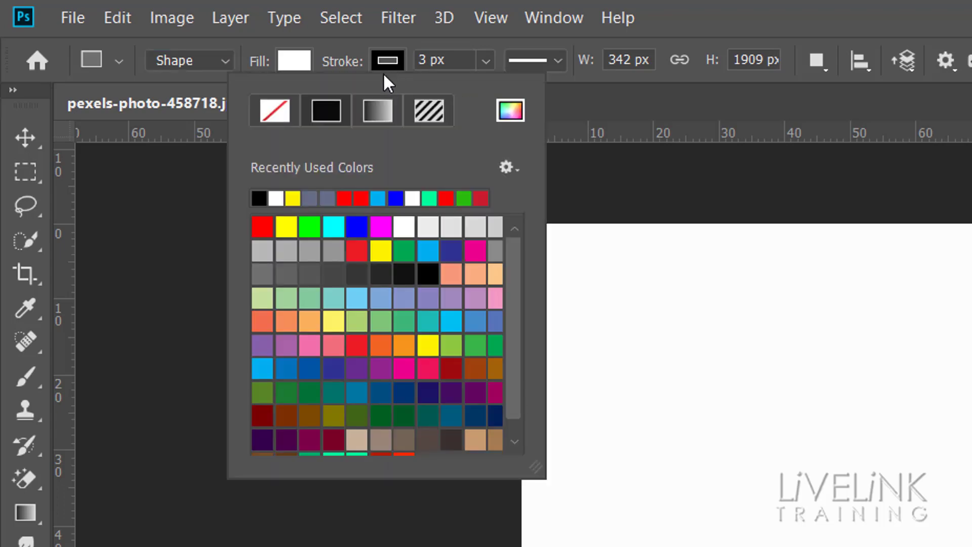
{"action": "left_click", "coordinate": [273, 111]}
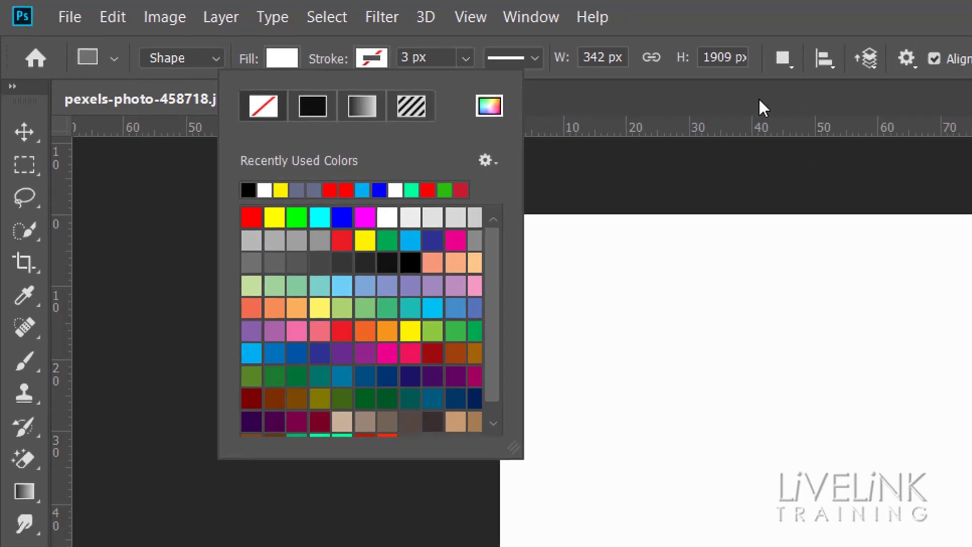
{"action": "left_click", "coordinate": [791, 104]}
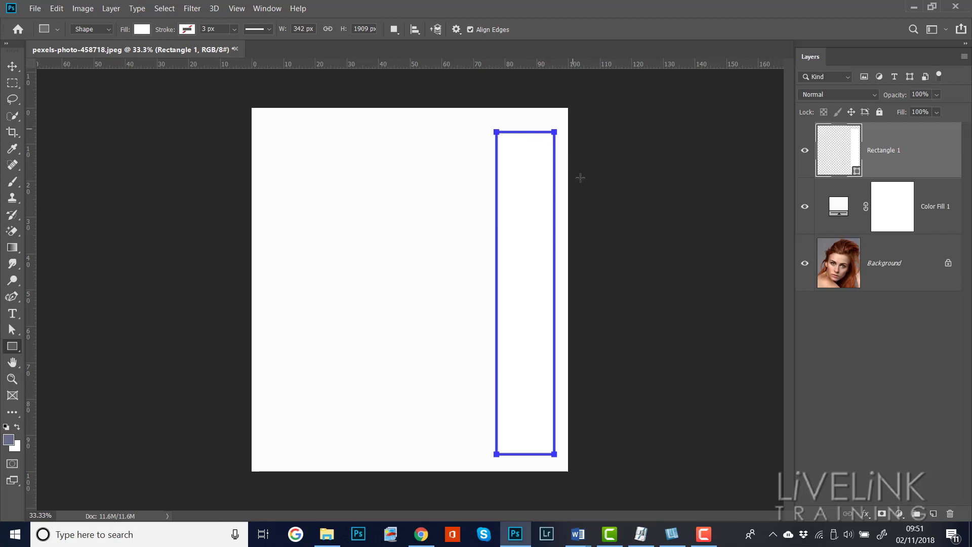
Rename the rectangle's layer as Panel.
{"action": "left_click", "coordinate": [884, 276]}
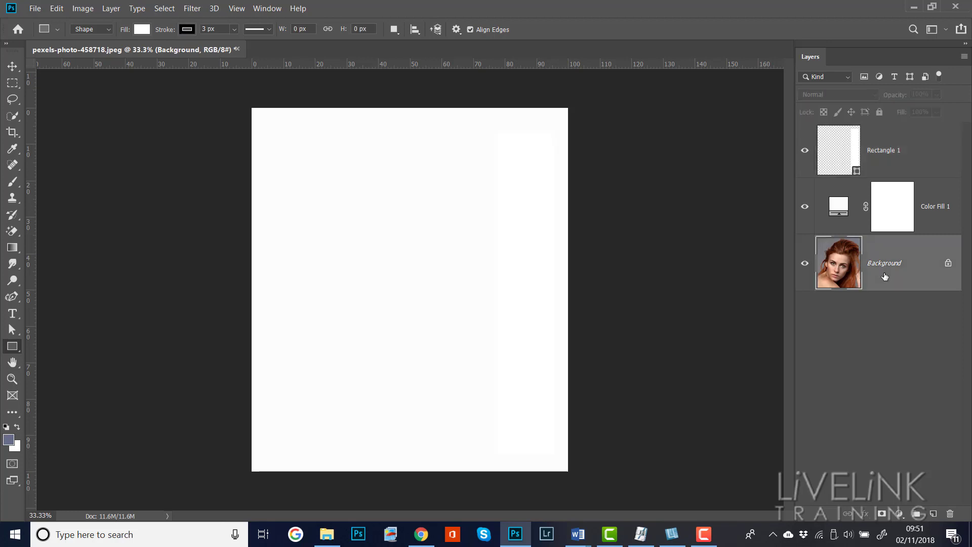
{"action": "left_click", "coordinate": [915, 147]}
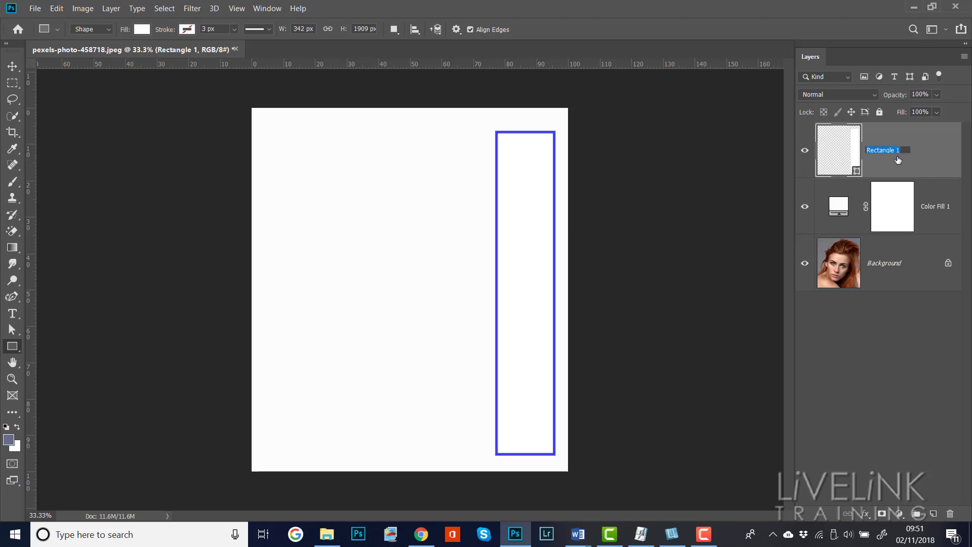
{"action": "type", "text": "Panel"}
{"action": "left_click", "coordinate": [941, 166]}
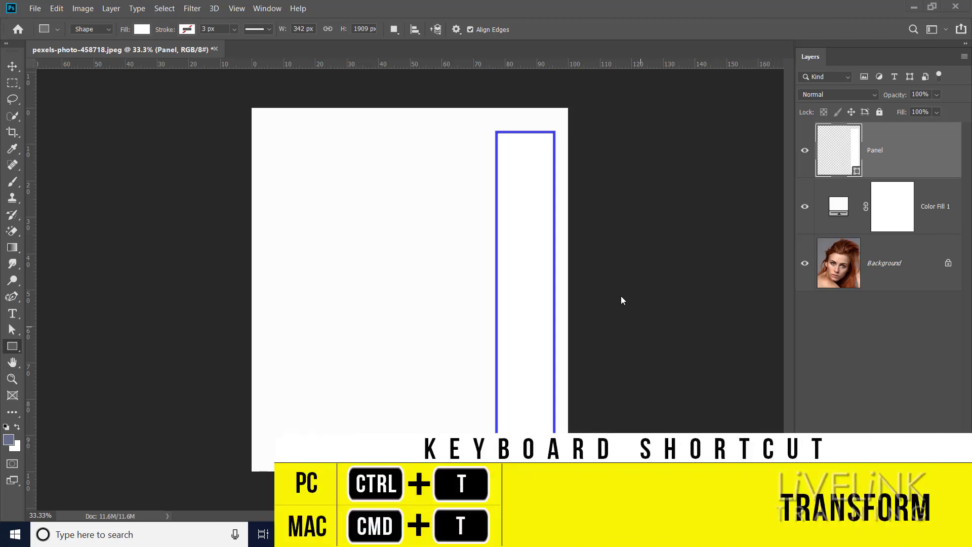
Rotate the Panel shape about -3.32 degrees with Free Transform and accept converting it to a regular path.
{"action": "left_click", "coordinate": [56, 9]}
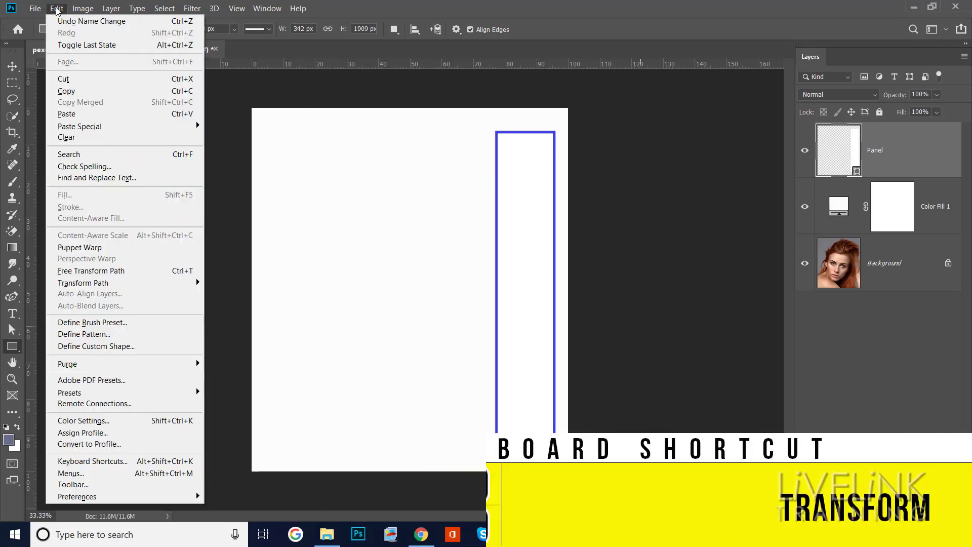
{"action": "left_click", "coordinate": [117, 272]}
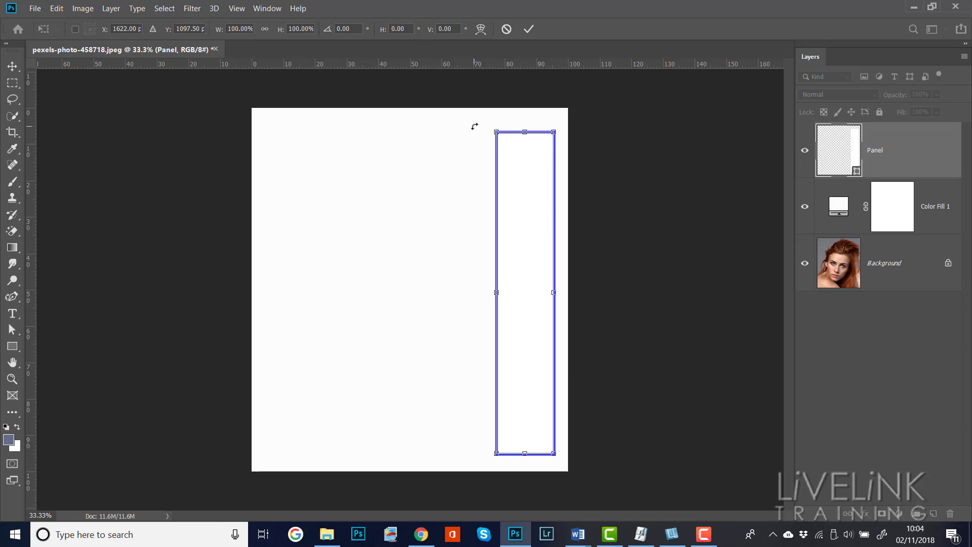
{"action": "left_click_drag", "start_coordinate": [474, 127], "coordinate": [463, 132]}
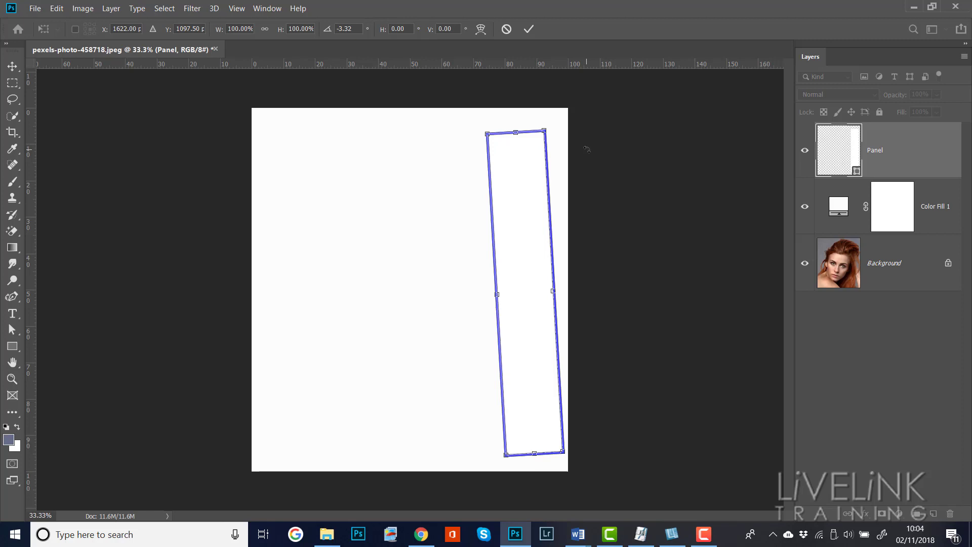
{"action": "left_click", "coordinate": [528, 30]}
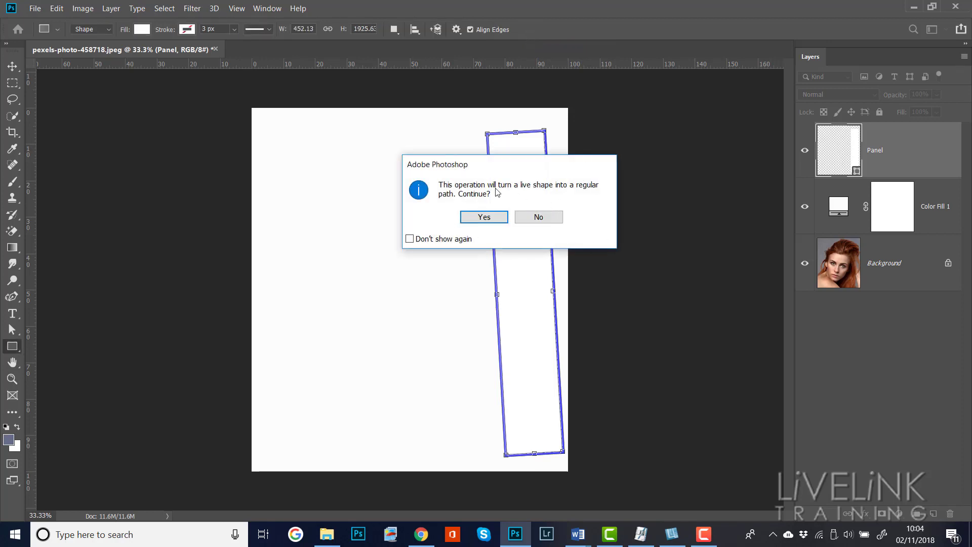
{"action": "left_click", "coordinate": [484, 219]}
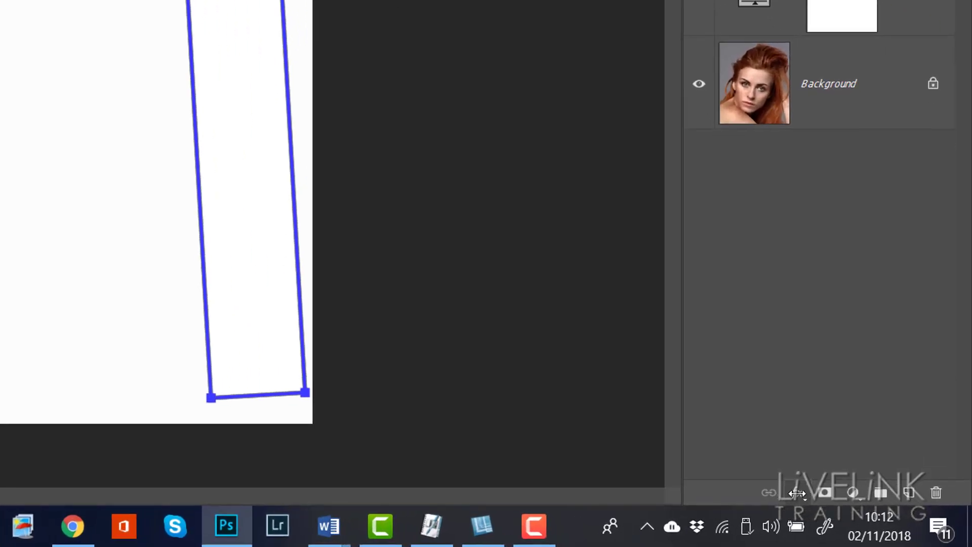
In the Panel layer's Blending Options, set Knockout to Shallow and Fill Opacity to 0%.
{"action": "left_click", "coordinate": [859, 511]}
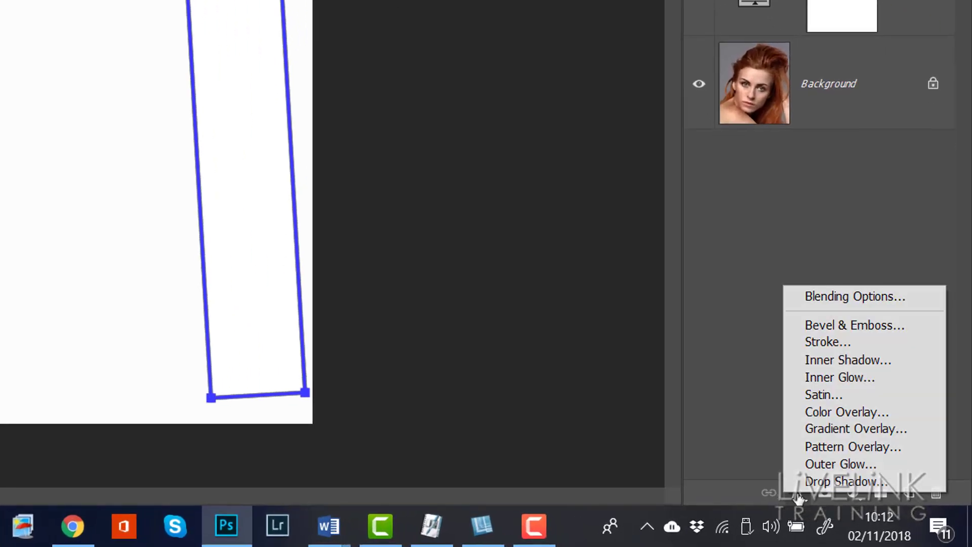
{"action": "left_click", "coordinate": [844, 297]}
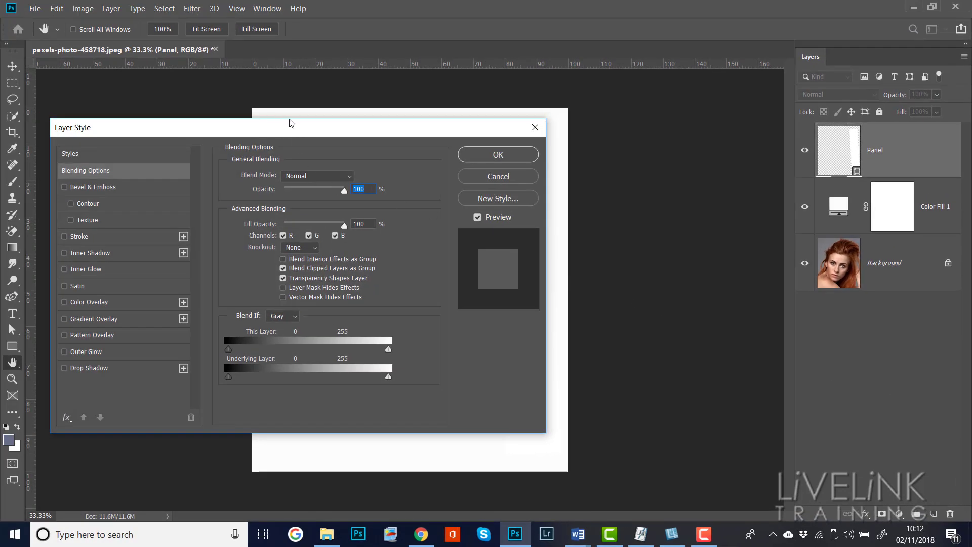
{"action": "left_click_drag", "start_coordinate": [306, 132], "coordinate": [435, 122]}
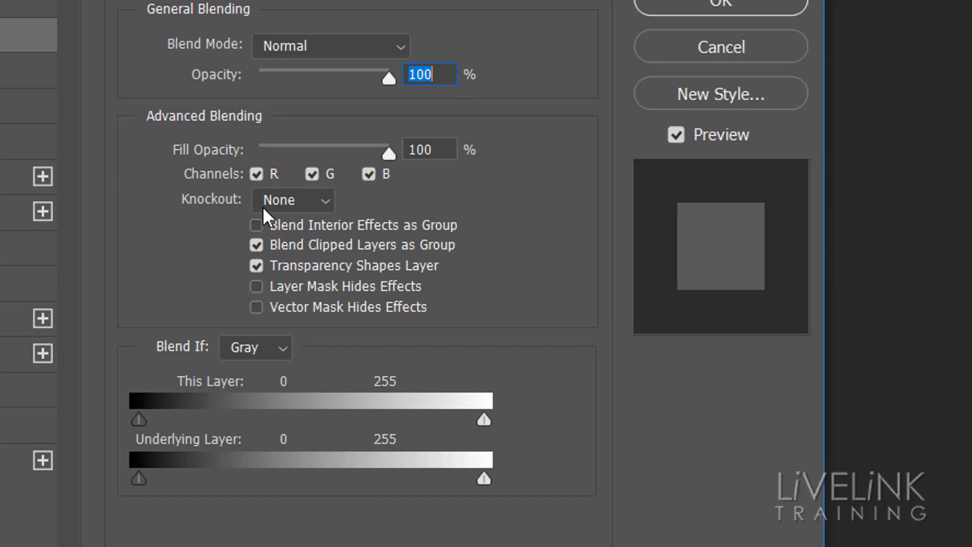
{"action": "left_click", "coordinate": [326, 200]}
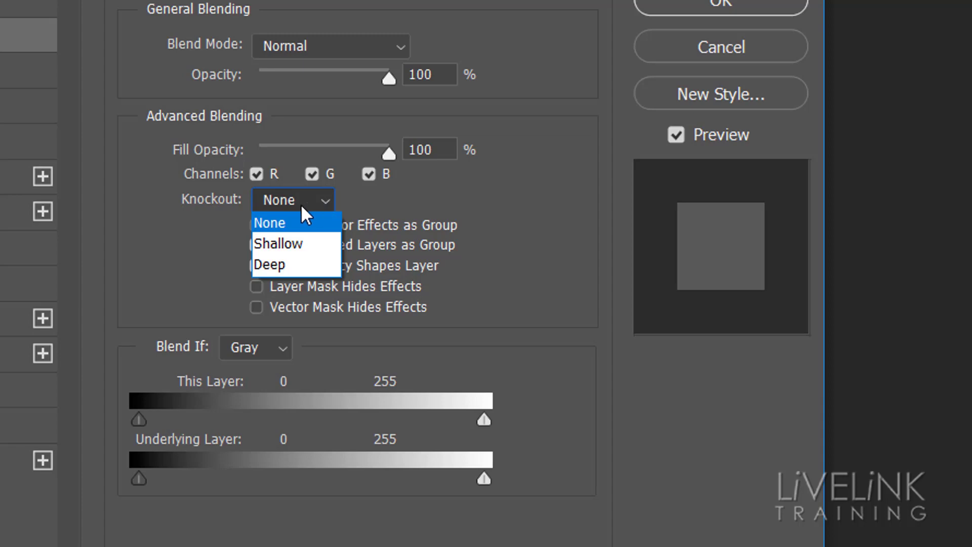
{"action": "left_click", "coordinate": [283, 243]}
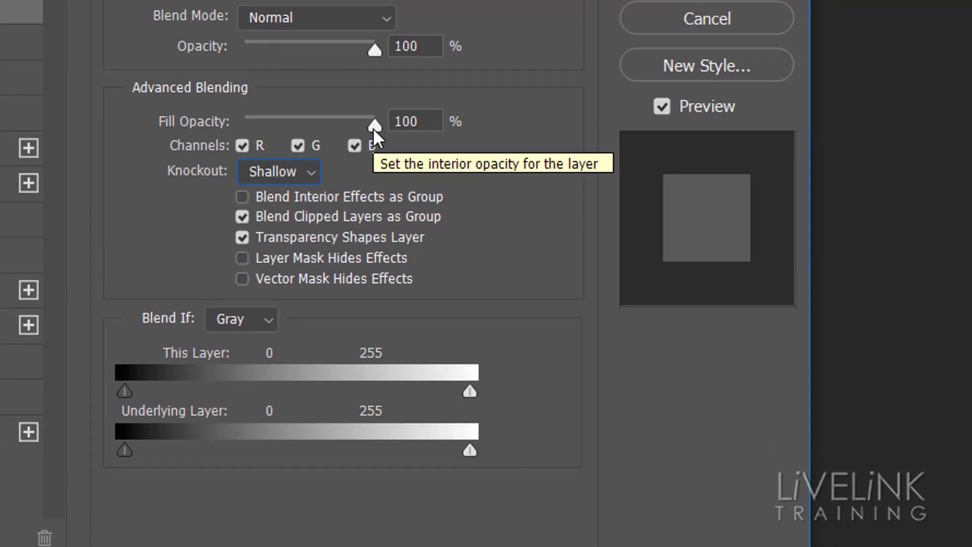
{"action": "left_click_drag", "start_coordinate": [374, 129], "coordinate": [232, 132]}
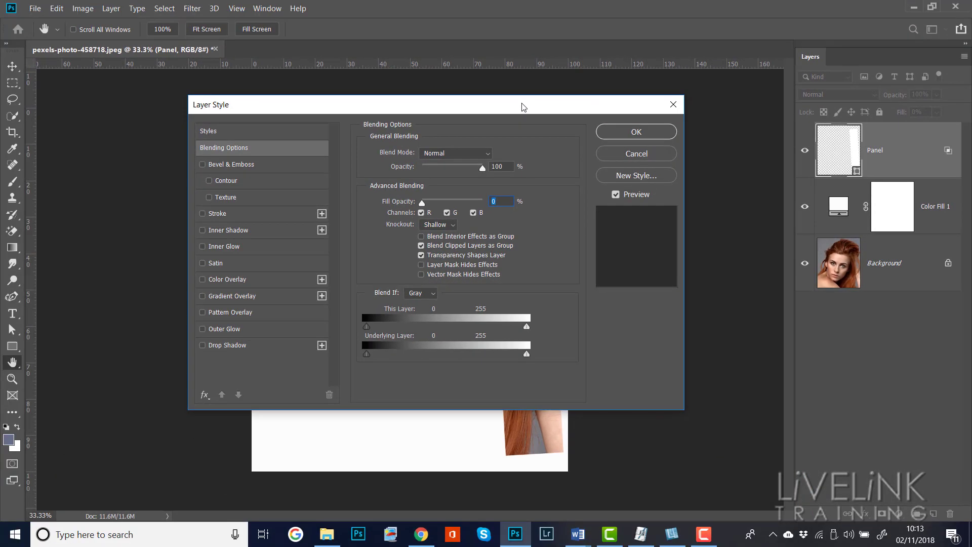
{"action": "left_click_drag", "start_coordinate": [525, 107], "coordinate": [286, 147]}
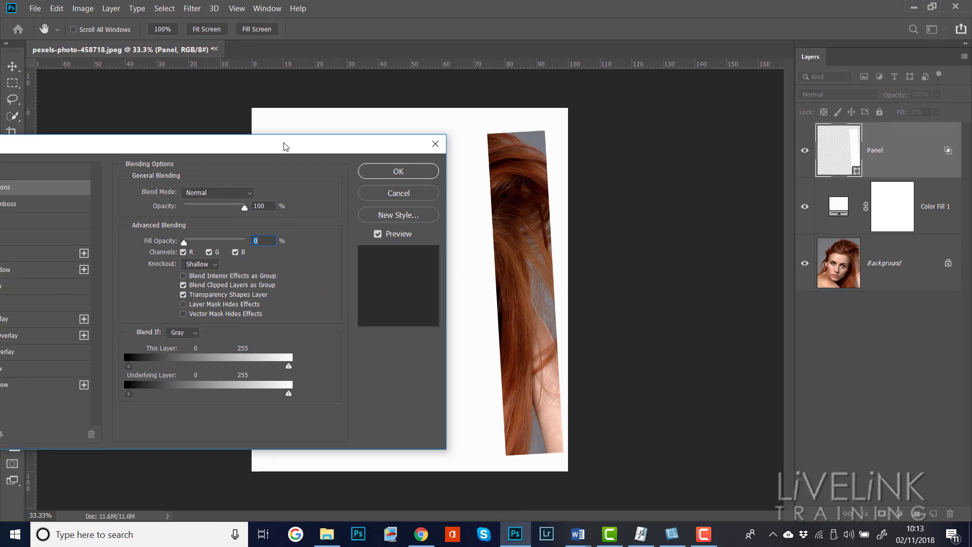
{"action": "left_click_drag", "start_coordinate": [287, 146], "coordinate": [478, 140]}
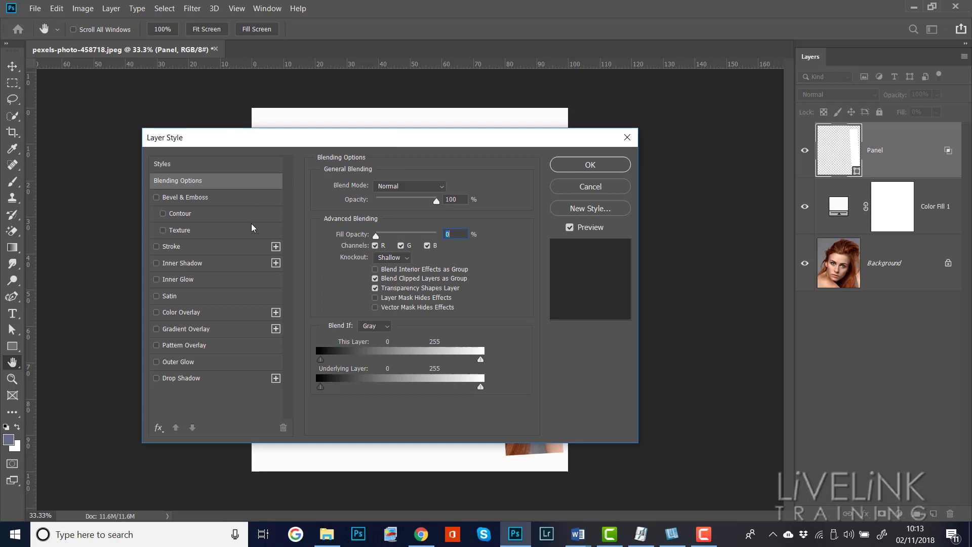
Add a drop shadow to the Panel layer with angle 132°, distance 14 px, spread 20% and size 21 px.
{"action": "left_click", "coordinate": [213, 384]}
{"action": "left_click_drag", "start_coordinate": [458, 137], "coordinate": [274, 127]}
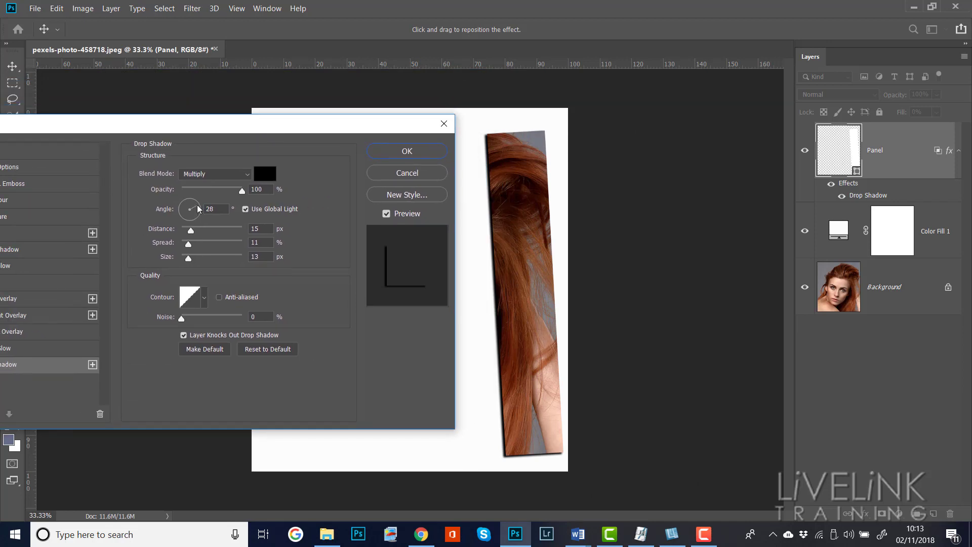
{"action": "left_click_drag", "start_coordinate": [197, 210], "coordinate": [187, 206]}
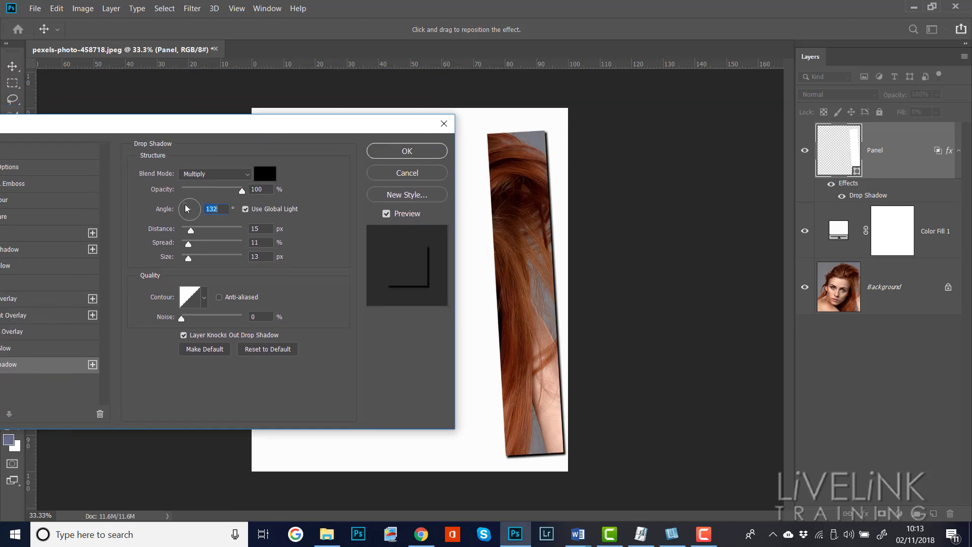
{"action": "left_click", "coordinate": [191, 230]}
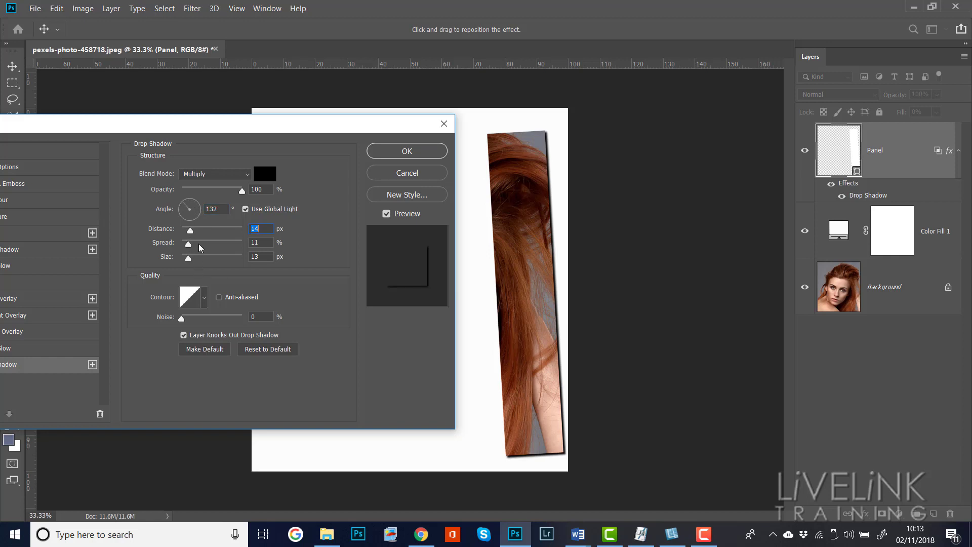
{"action": "left_click_drag", "start_coordinate": [190, 245], "coordinate": [194, 244]}
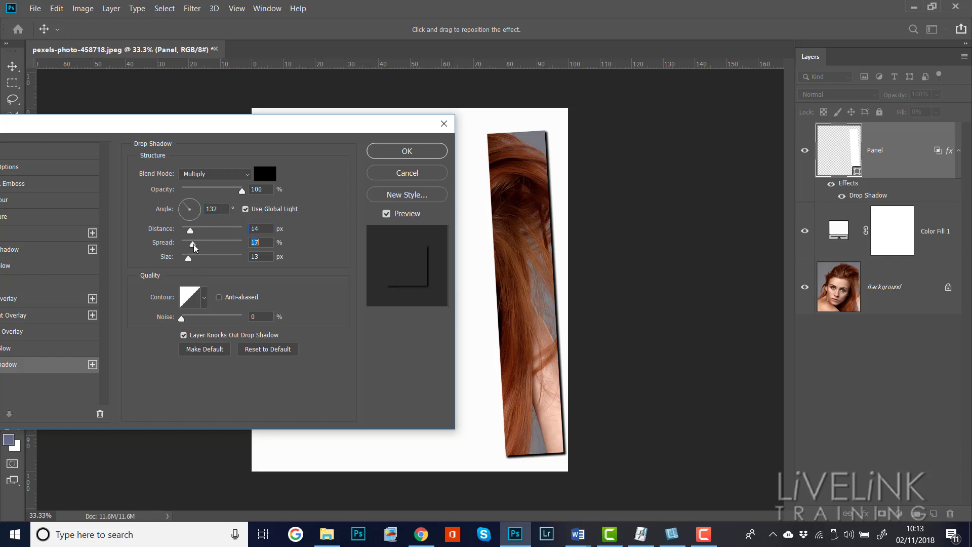
{"action": "left_click_drag", "start_coordinate": [189, 259], "coordinate": [190, 258]}
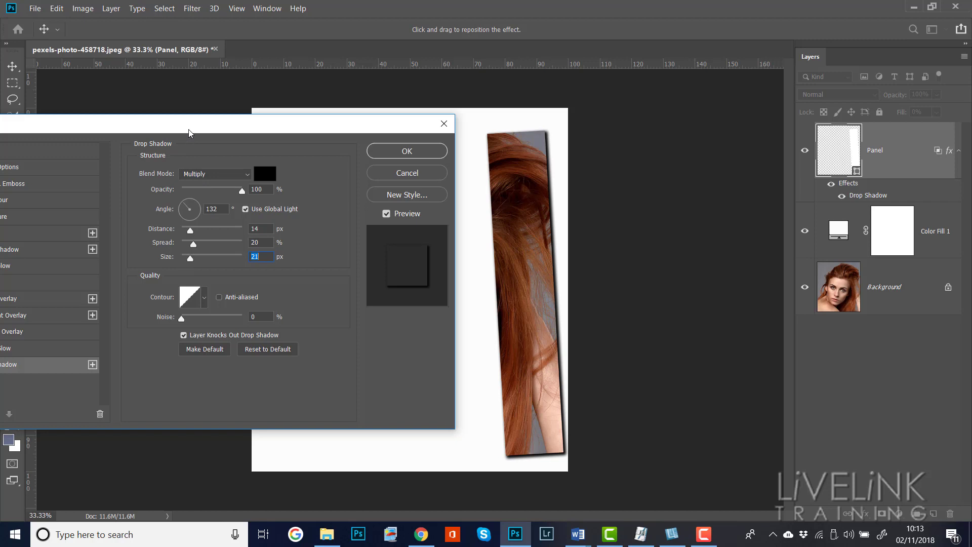
Add a white 2 px inside stroke to the Panel layer and apply the layer style.
{"action": "left_click_drag", "start_coordinate": [189, 130], "coordinate": [240, 124]}
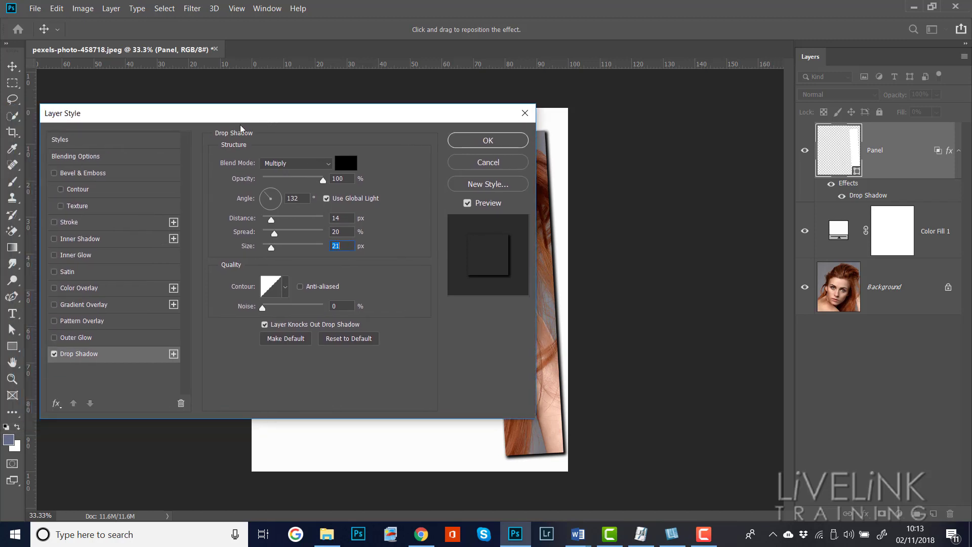
{"action": "left_click", "coordinate": [105, 223]}
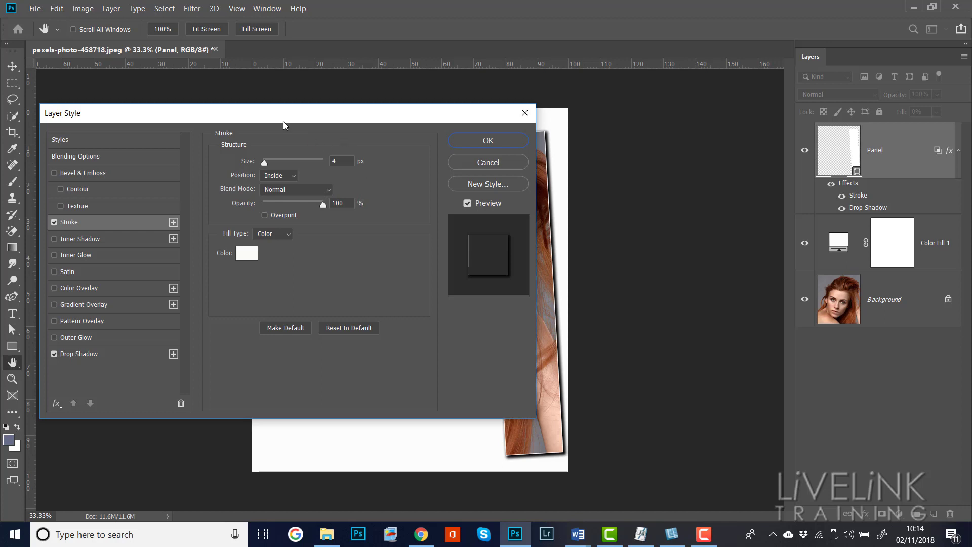
{"action": "left_click_drag", "start_coordinate": [284, 120], "coordinate": [247, 133]}
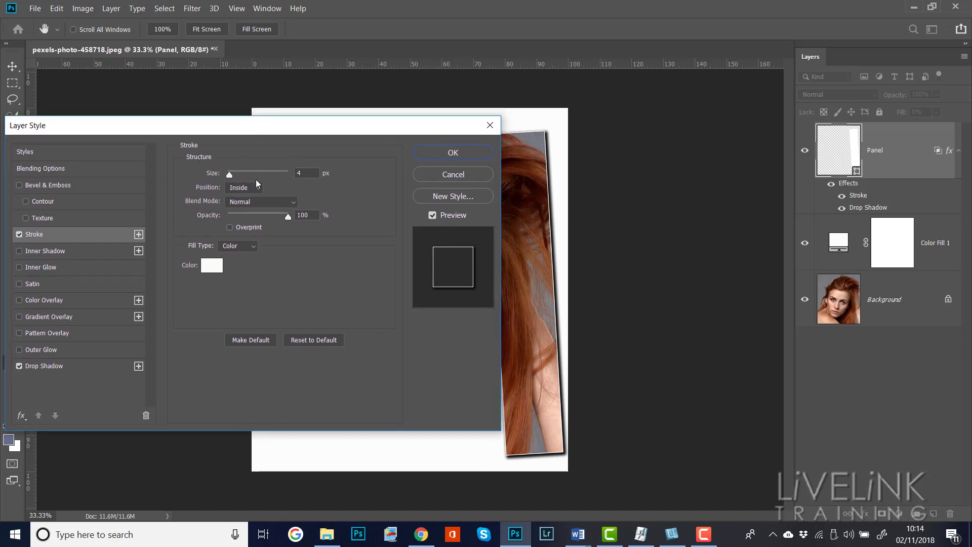
{"action": "left_click", "coordinate": [306, 173]}
{"action": "double_click", "coordinate": [310, 173]}
{"action": "type", "text": "2"}
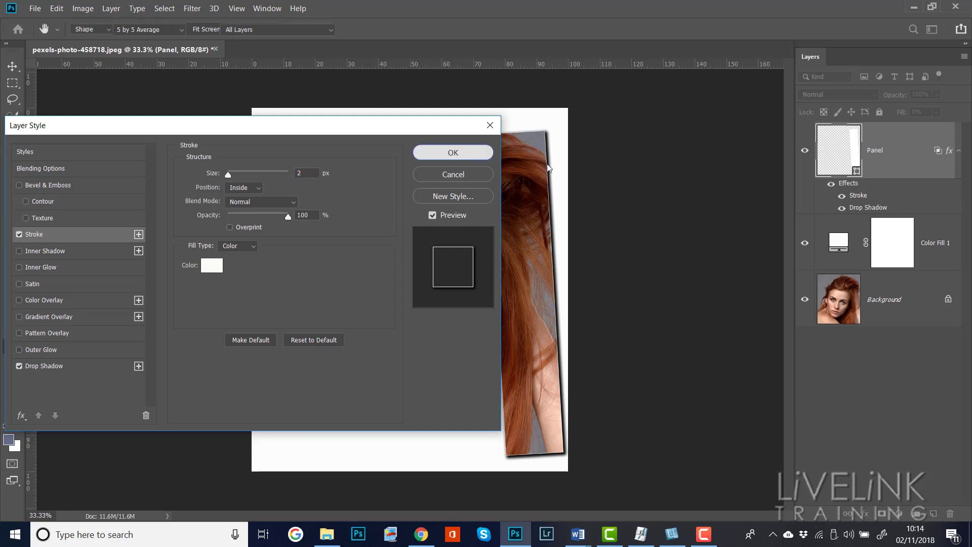
{"action": "key", "text": "Return"}
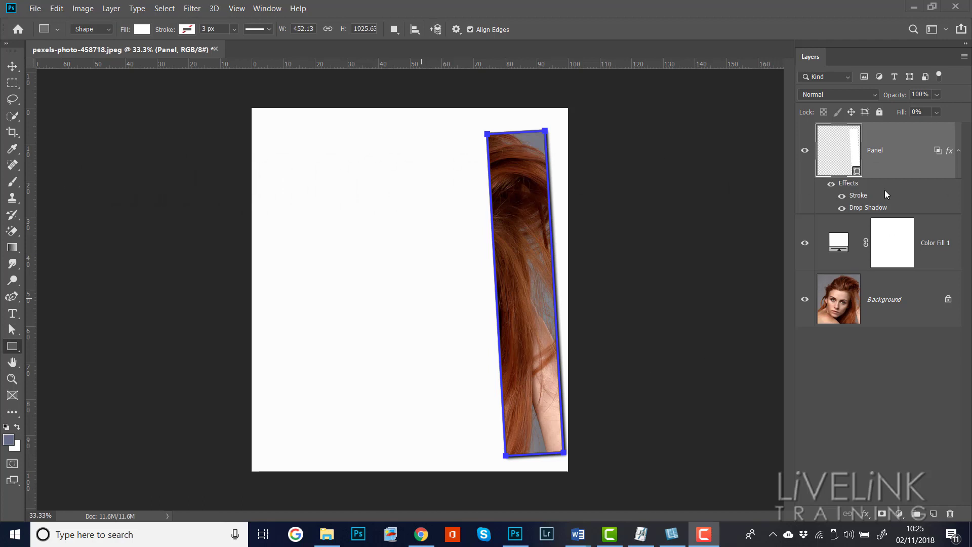
Duplicate the Panel layer and place the duplicate directly beneath the original, above Color Fill 1.
{"action": "left_click", "coordinate": [905, 148]}
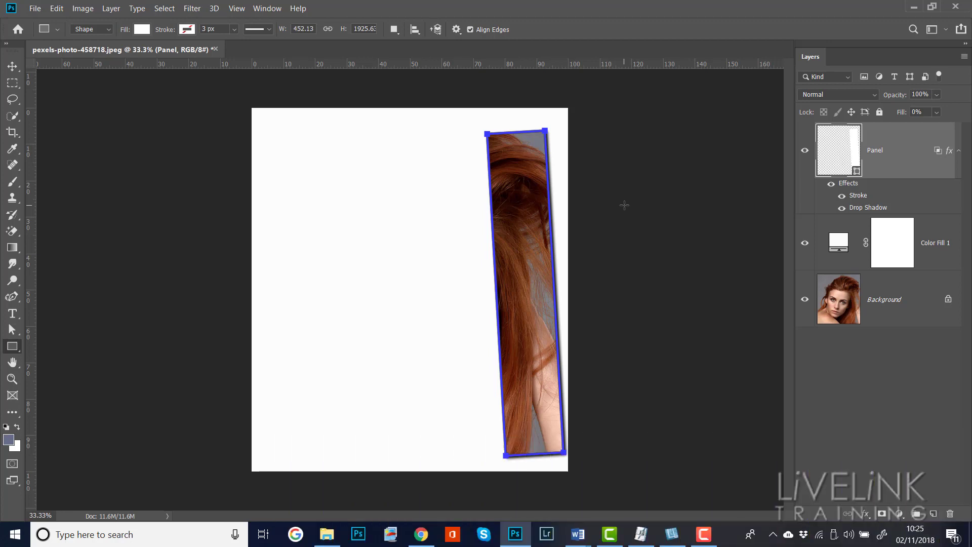
{"action": "key", "text": "ctrl+j"}
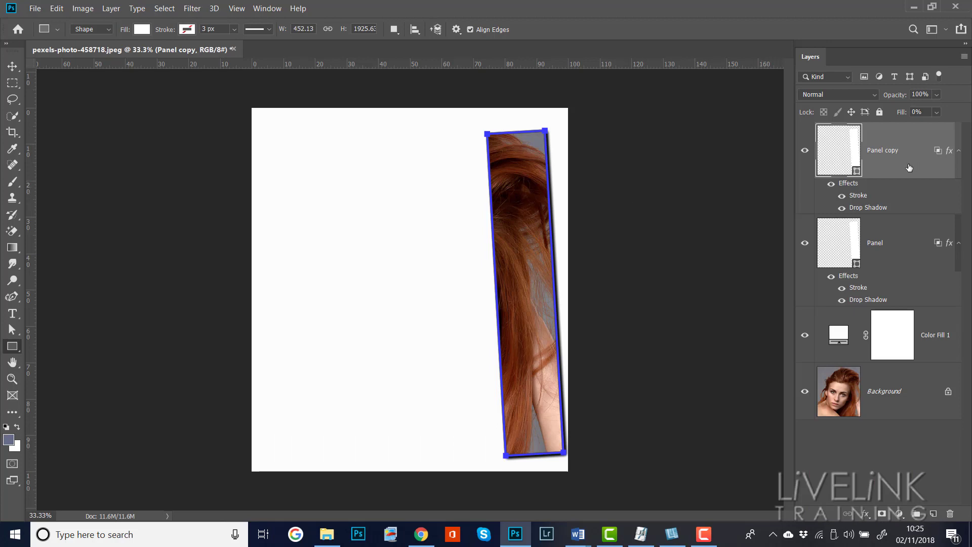
{"action": "left_click_drag", "start_coordinate": [907, 168], "coordinate": [911, 281]}
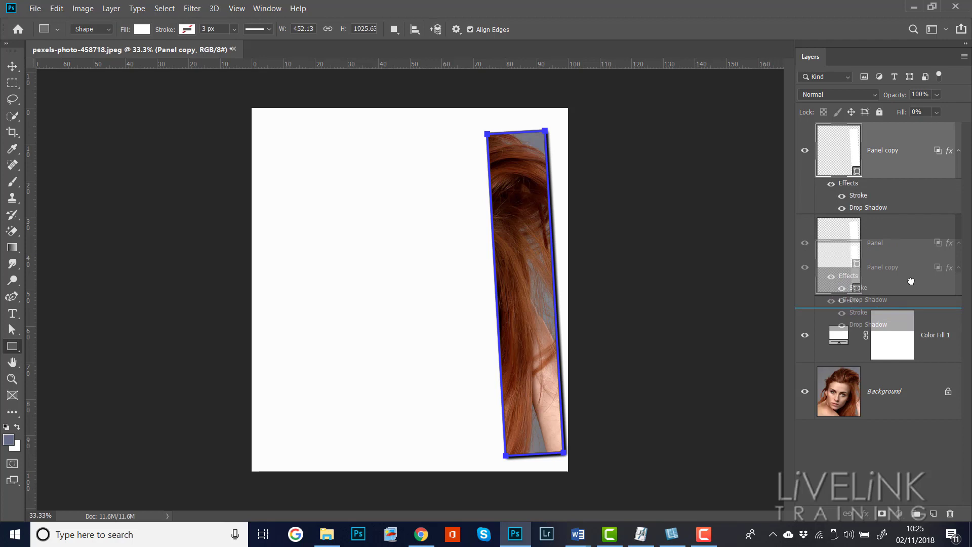
{"action": "left_click_drag", "start_coordinate": [911, 281], "coordinate": [911, 282]}
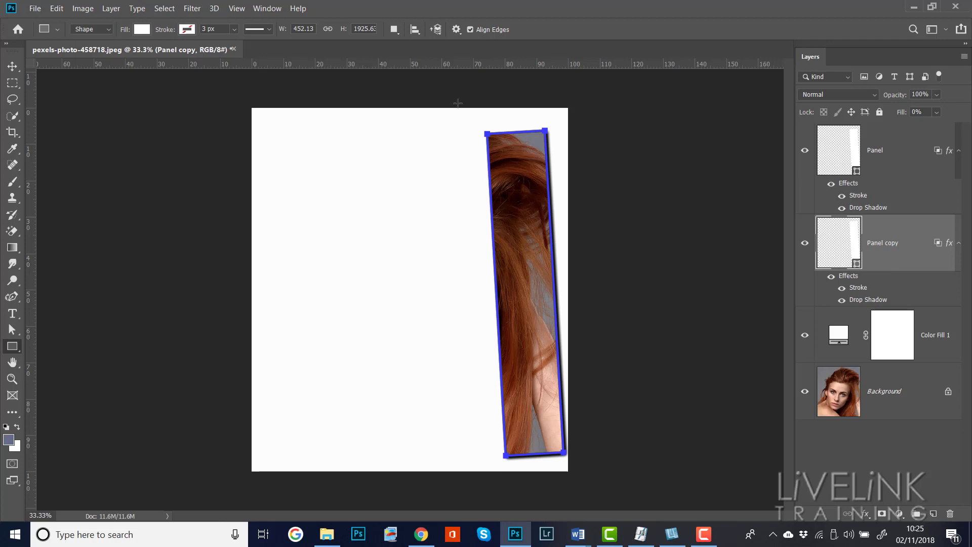
Free-transform the Panel copy shape, shifting it left to overlap the first panel and rotating it about 4.63 degrees.
{"action": "left_click", "coordinate": [55, 9]}
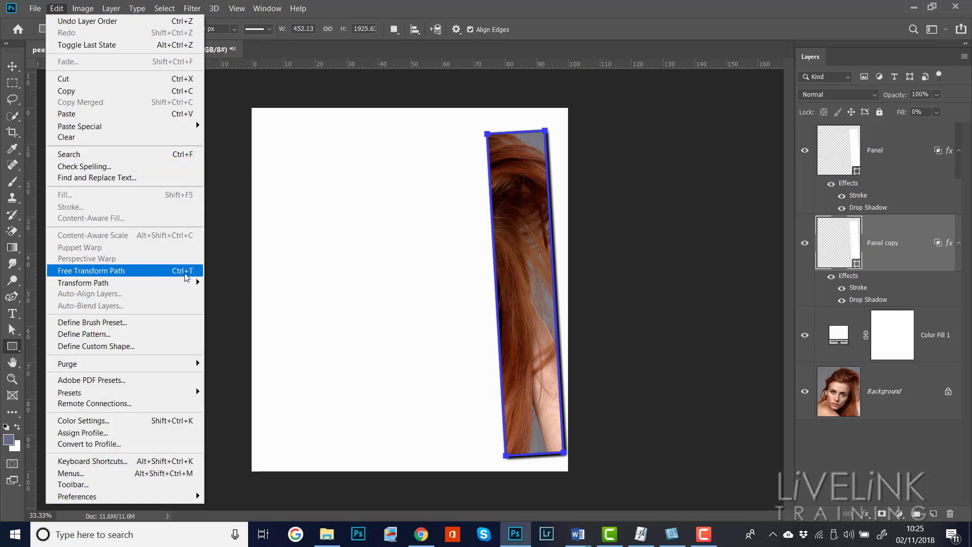
{"action": "left_click", "coordinate": [144, 272]}
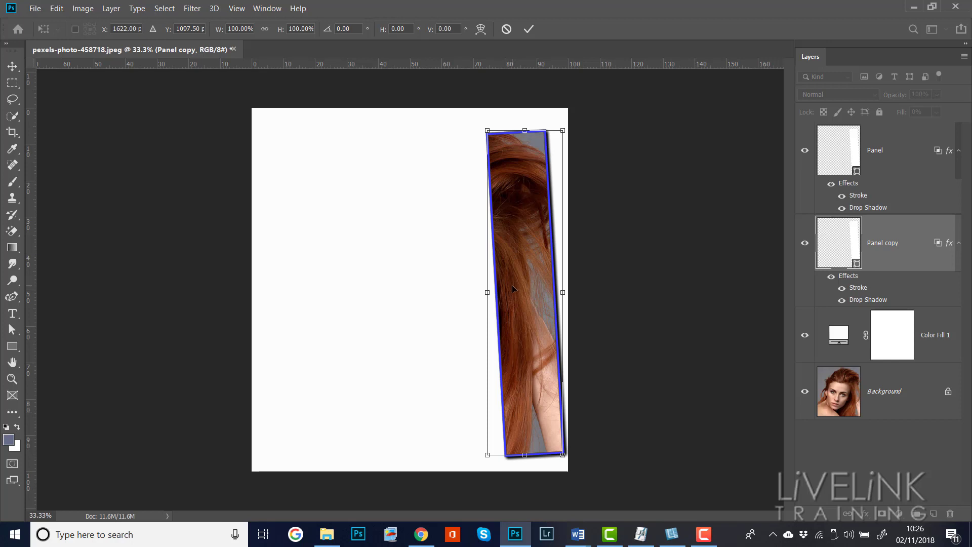
{"action": "left_click_drag", "start_coordinate": [513, 301], "coordinate": [477, 305]}
{"action": "left_click_drag", "start_coordinate": [475, 305], "coordinate": [475, 305]}
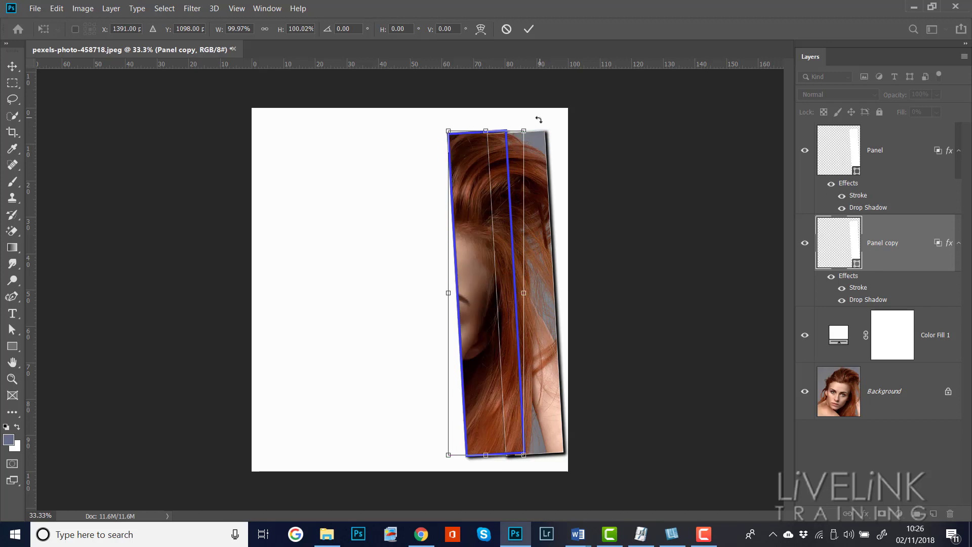
{"action": "left_click_drag", "start_coordinate": [540, 124], "coordinate": [547, 133]}
{"action": "left_click_drag", "start_coordinate": [476, 257], "coordinate": [460, 263]}
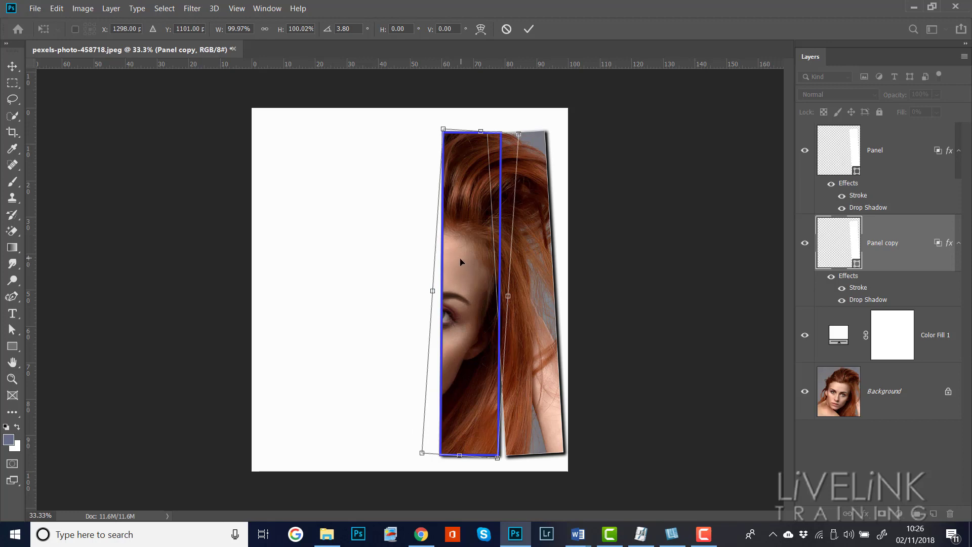
{"action": "left_click_drag", "start_coordinate": [518, 129], "coordinate": [529, 134]}
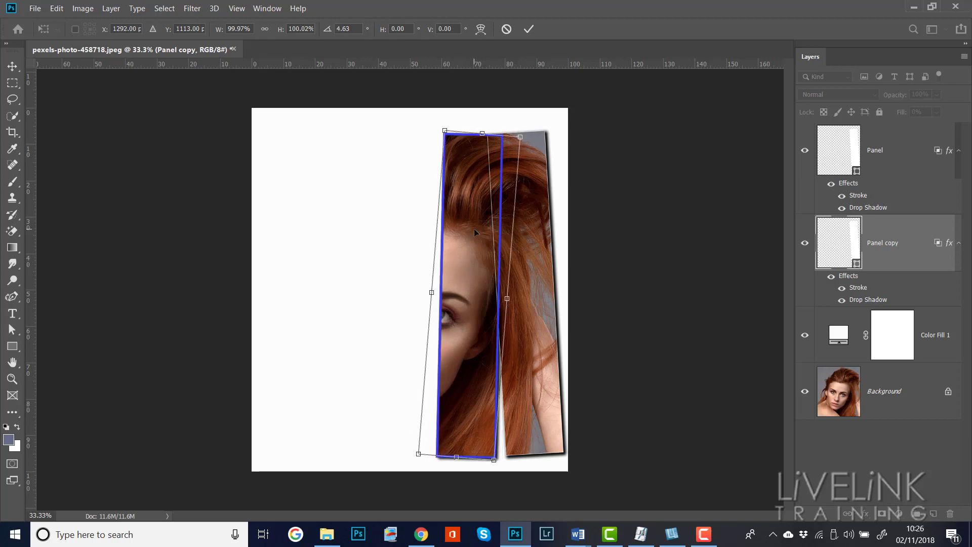
{"action": "key", "text": "u"}
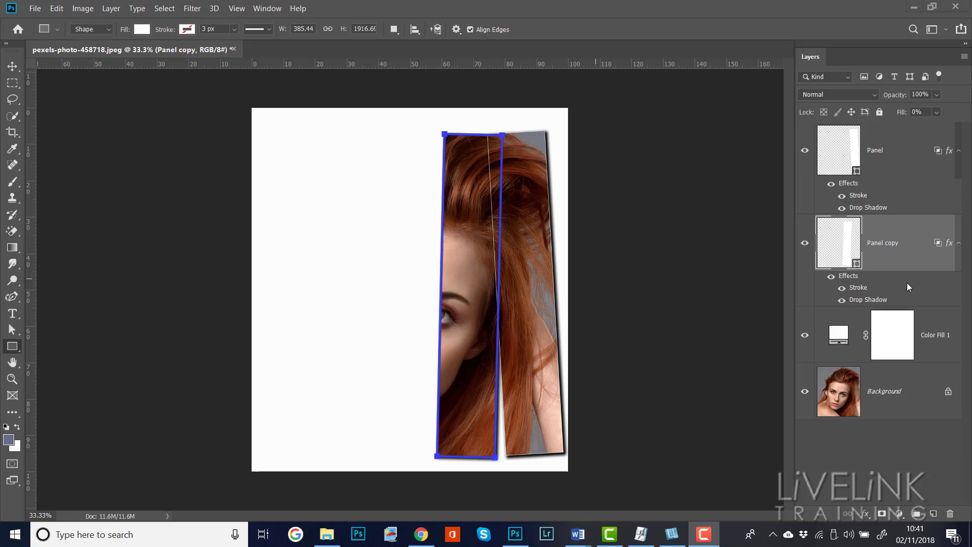
Duplicate the Panel copy layer and place the duplicate directly beneath it, above Color Fill 1.
{"action": "left_click", "coordinate": [906, 244]}
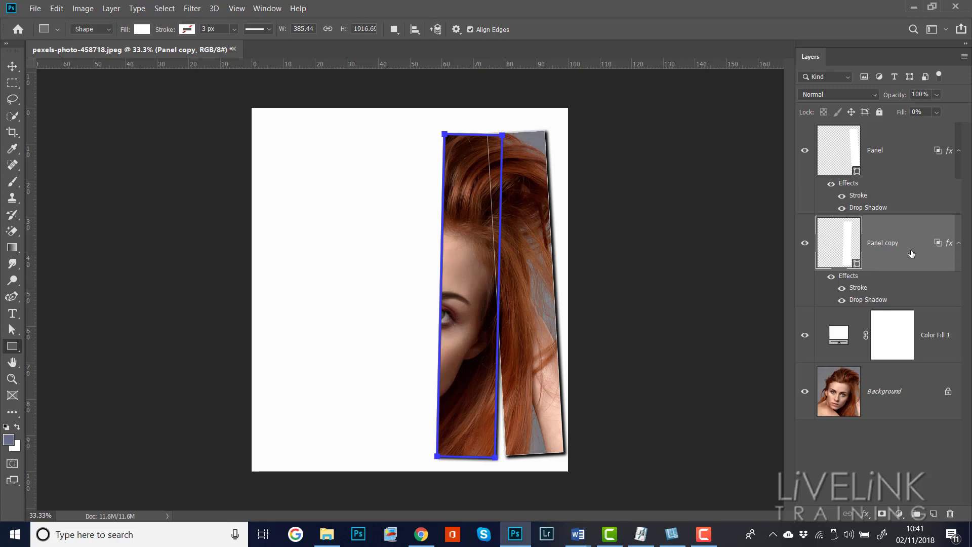
{"action": "key", "text": "ctrl+j"}
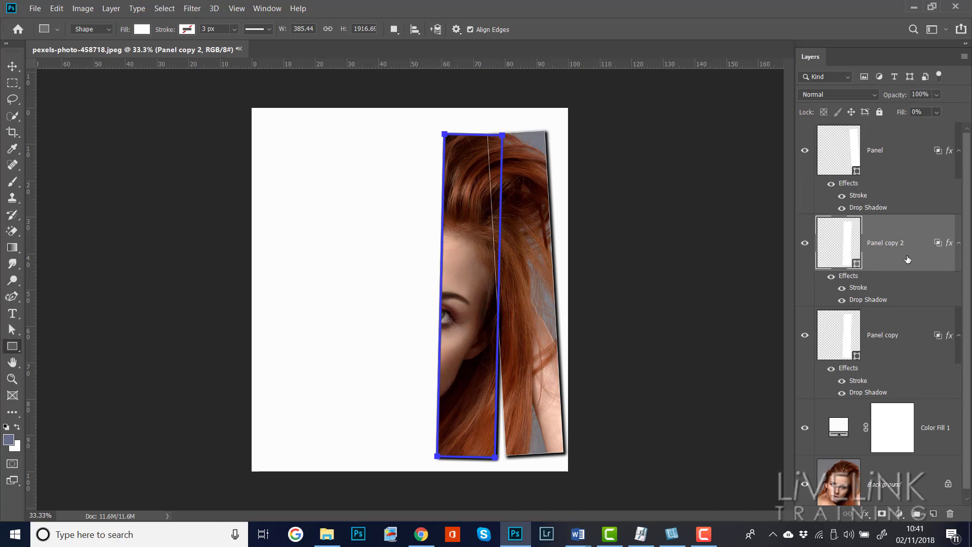
{"action": "left_click_drag", "start_coordinate": [908, 260], "coordinate": [909, 363]}
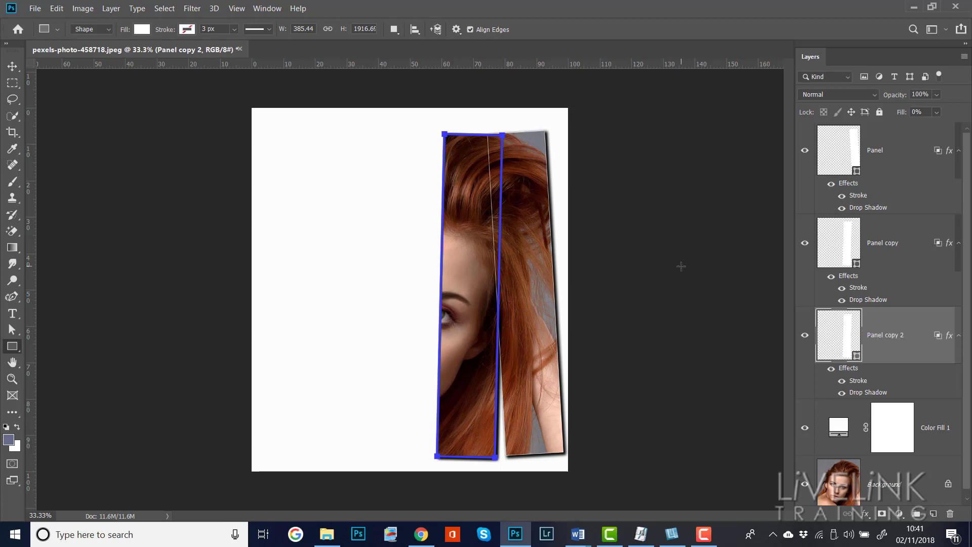
Free-transform the Panel copy 2 shape, moving it left over the face's centre and rotating it about -4.67 degrees.
{"action": "key", "text": "ctrl+t"}
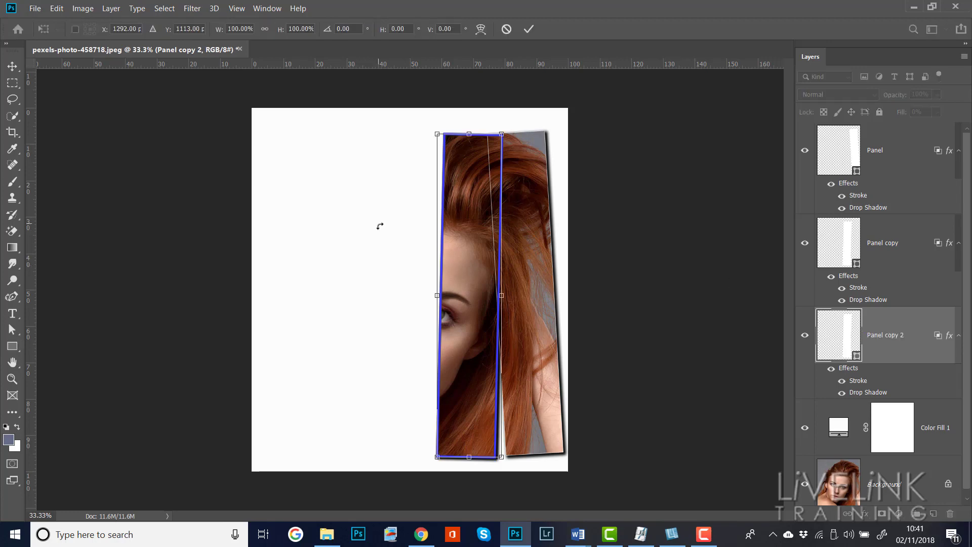
{"action": "left_click_drag", "start_coordinate": [460, 228], "coordinate": [407, 231]}
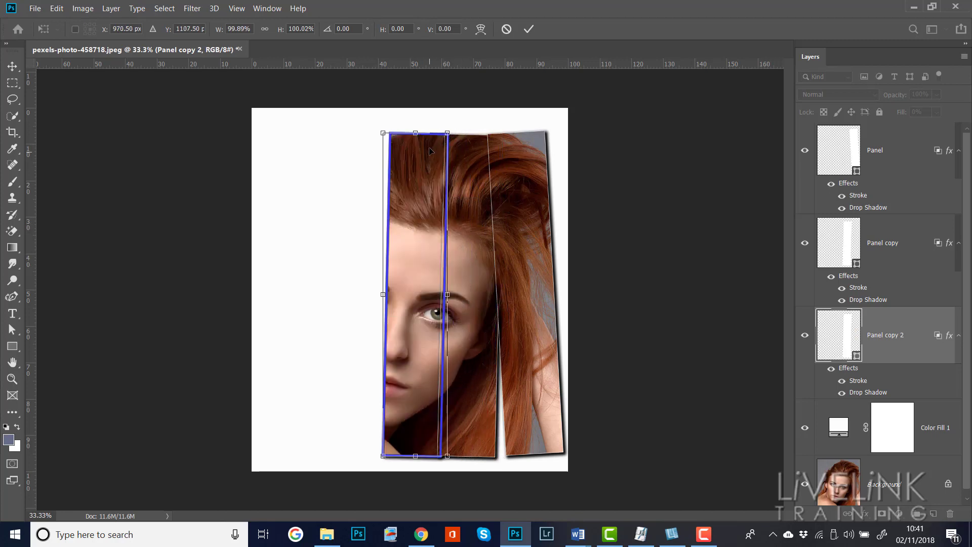
{"action": "left_click_drag", "start_coordinate": [451, 123], "coordinate": [434, 122]}
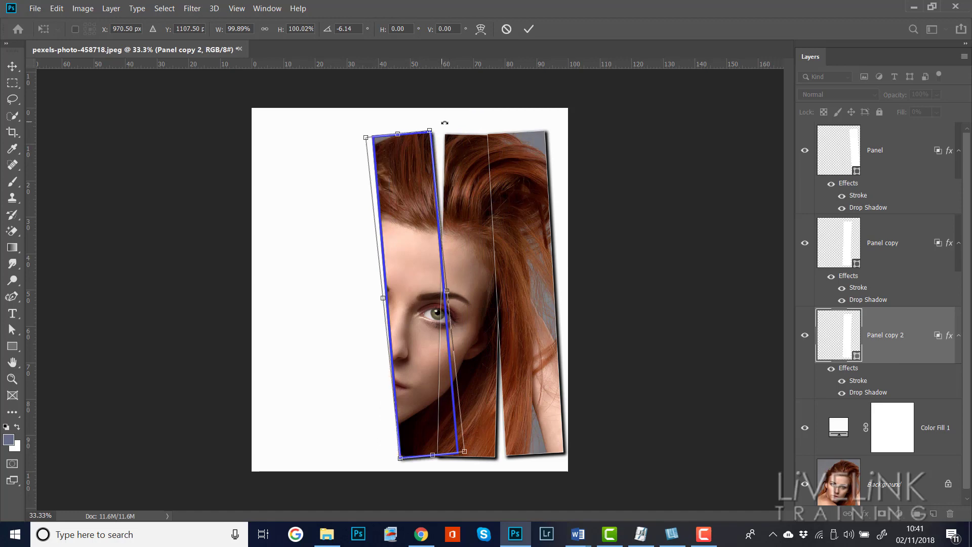
{"action": "left_click_drag", "start_coordinate": [443, 124], "coordinate": [446, 147]}
{"action": "left_click_drag", "start_coordinate": [419, 209], "coordinate": [418, 214]}
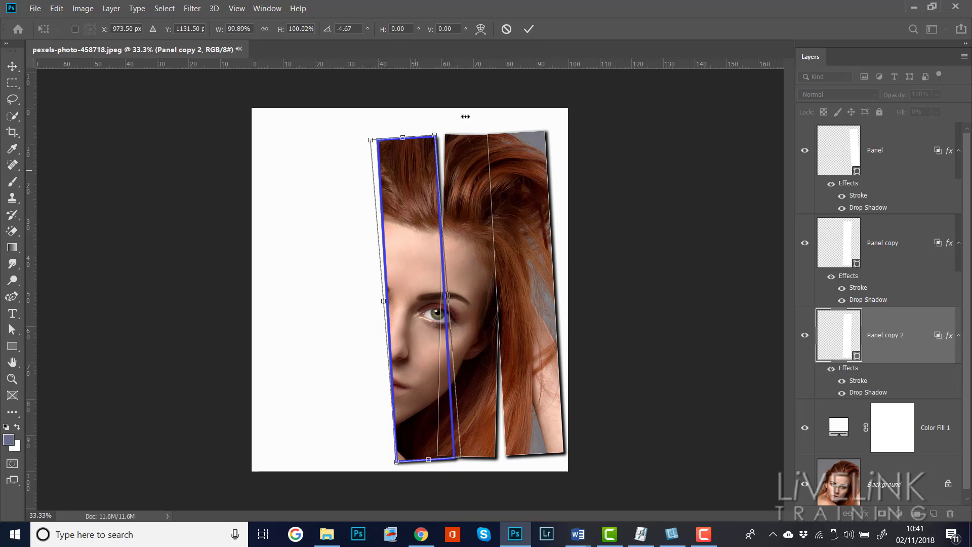
{"action": "left_click", "coordinate": [529, 29]}
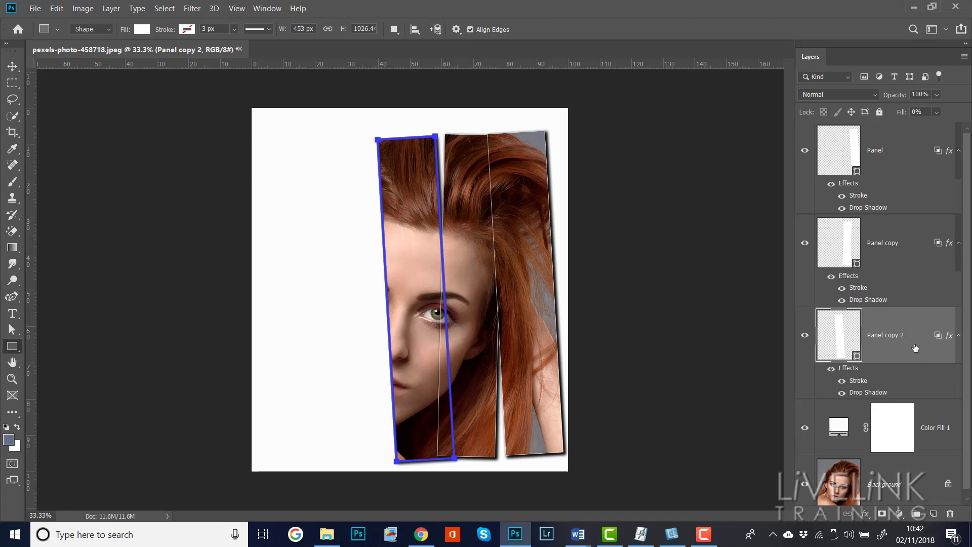
Duplicate the Panel copy 2 layer and place the duplicate directly beneath it in the layer stack.
{"action": "key", "text": "ctrl+j"}
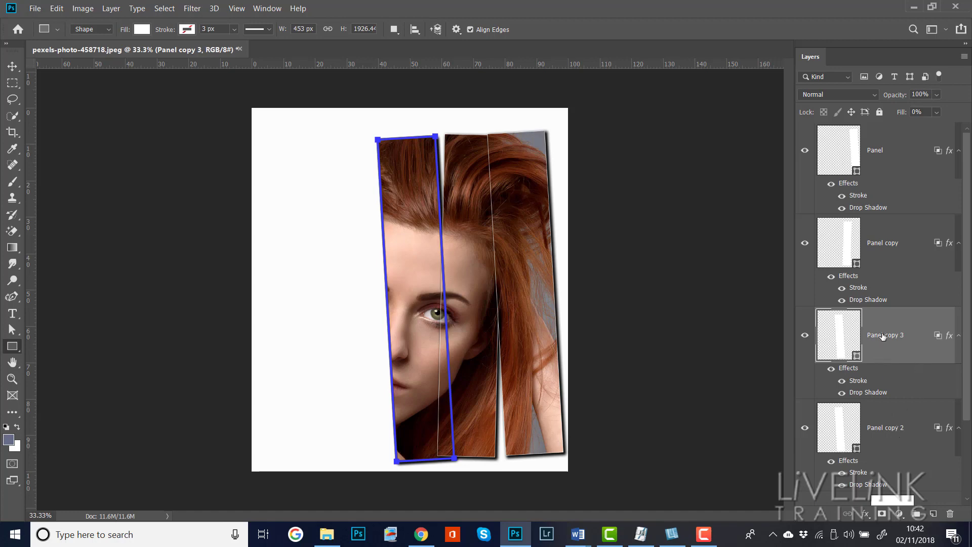
{"action": "left_click_drag", "start_coordinate": [916, 351], "coordinate": [910, 449]}
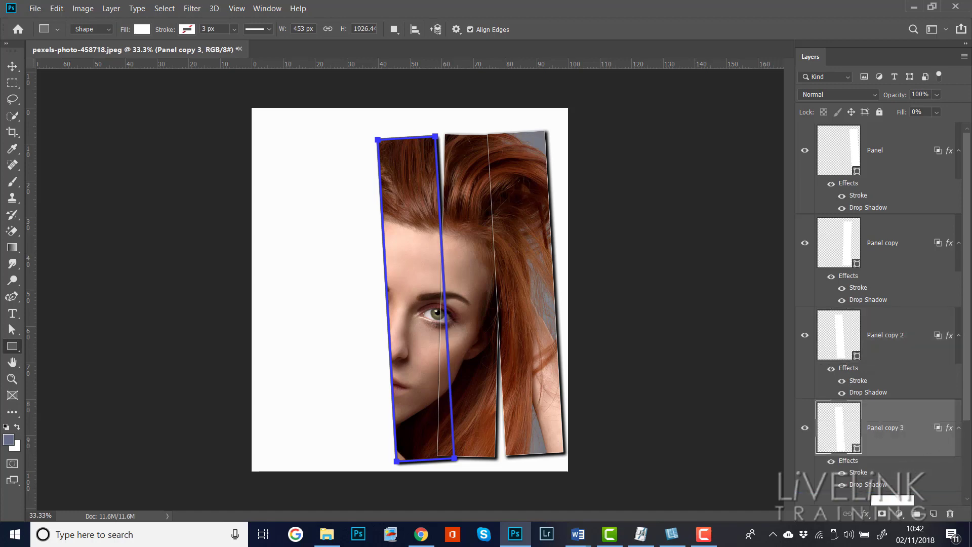
{"action": "left_click_drag", "start_coordinate": [967, 269], "coordinate": [967, 377]}
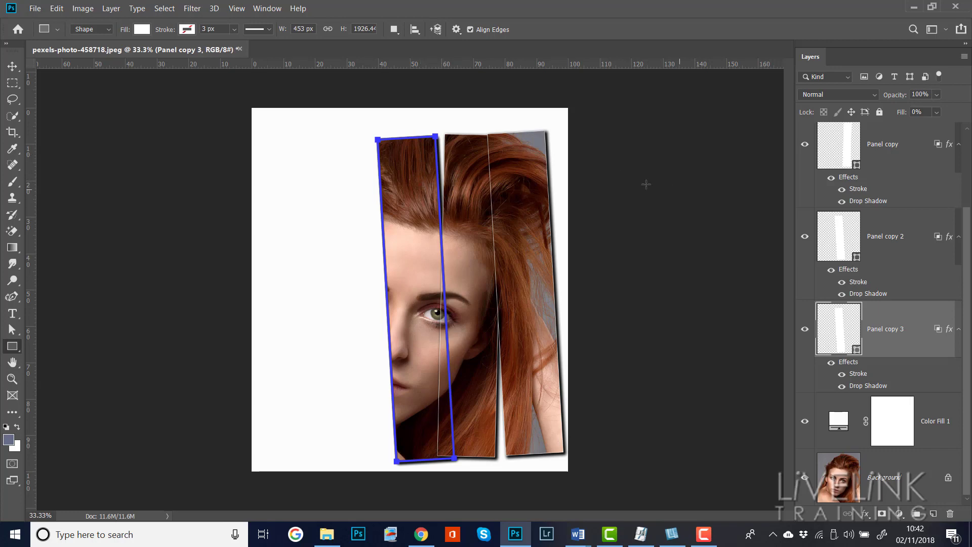
Free-transform the Panel copy 3 shape, moving it left over the face's left eye area and rotating it about -4.66 degrees.
{"action": "left_click", "coordinate": [56, 8]}
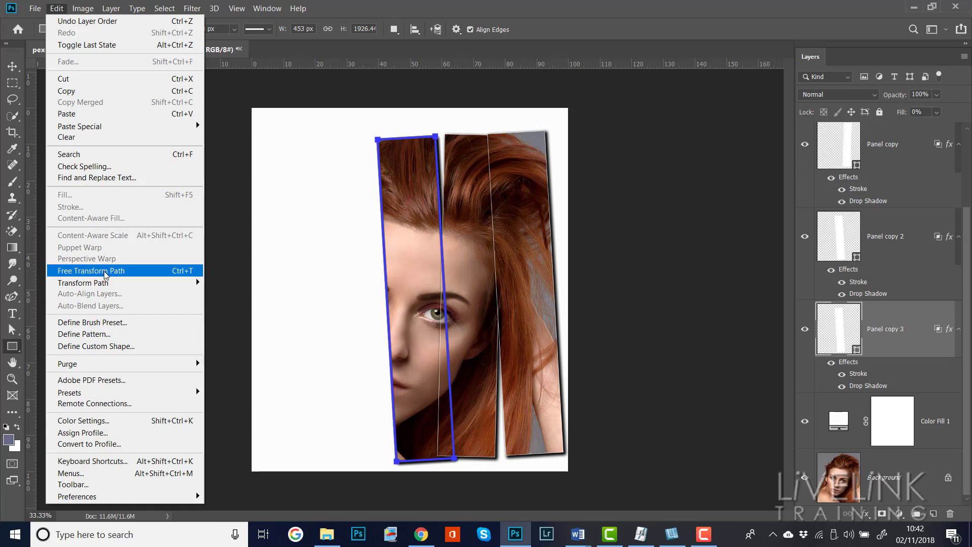
{"action": "left_click", "coordinate": [105, 272]}
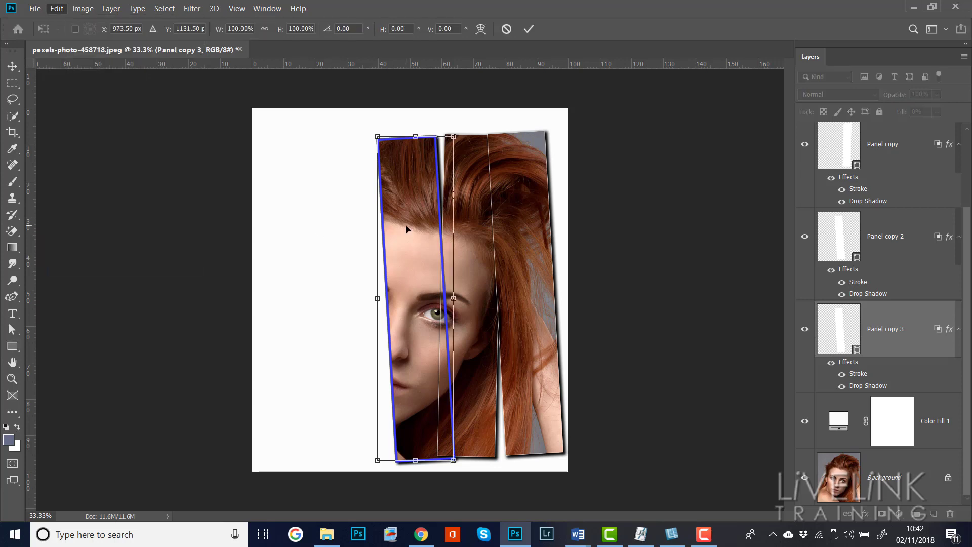
{"action": "left_click_drag", "start_coordinate": [406, 224], "coordinate": [368, 229]}
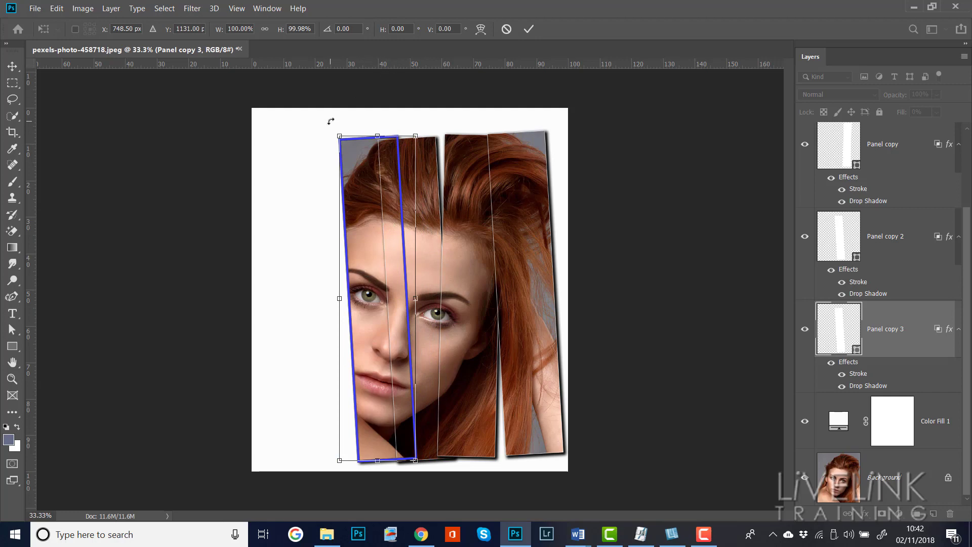
{"action": "left_click_drag", "start_coordinate": [329, 121], "coordinate": [347, 123]}
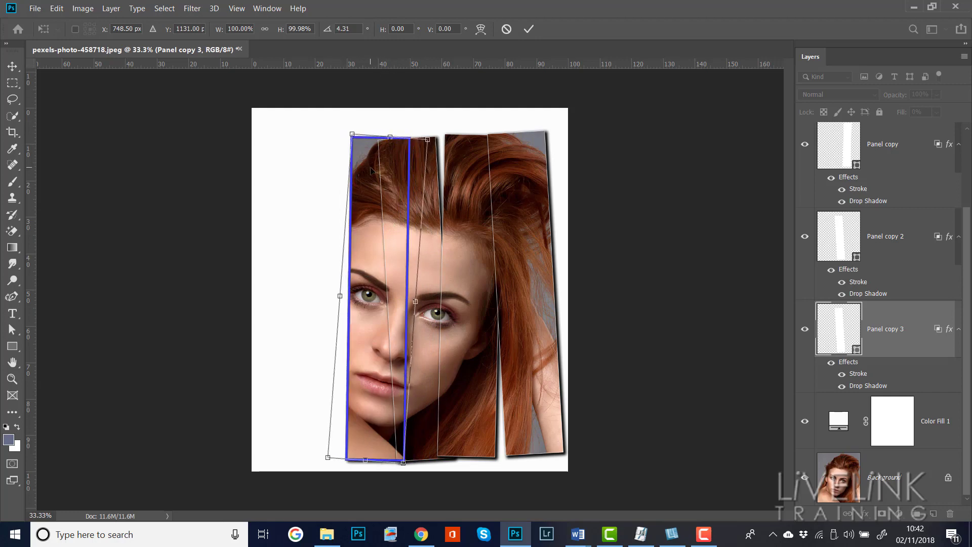
{"action": "left_click_drag", "start_coordinate": [371, 169], "coordinate": [360, 171]}
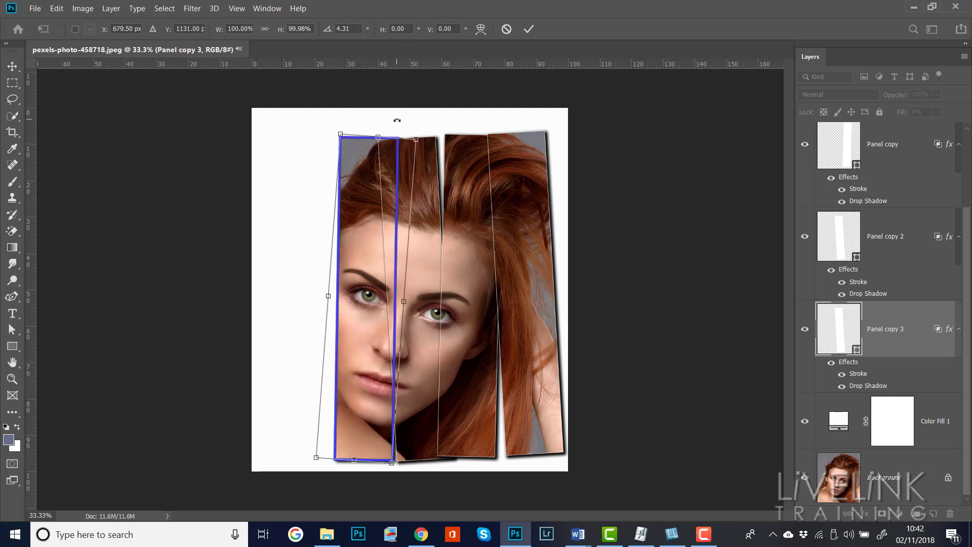
{"action": "left_click_drag", "start_coordinate": [395, 120], "coordinate": [368, 119]}
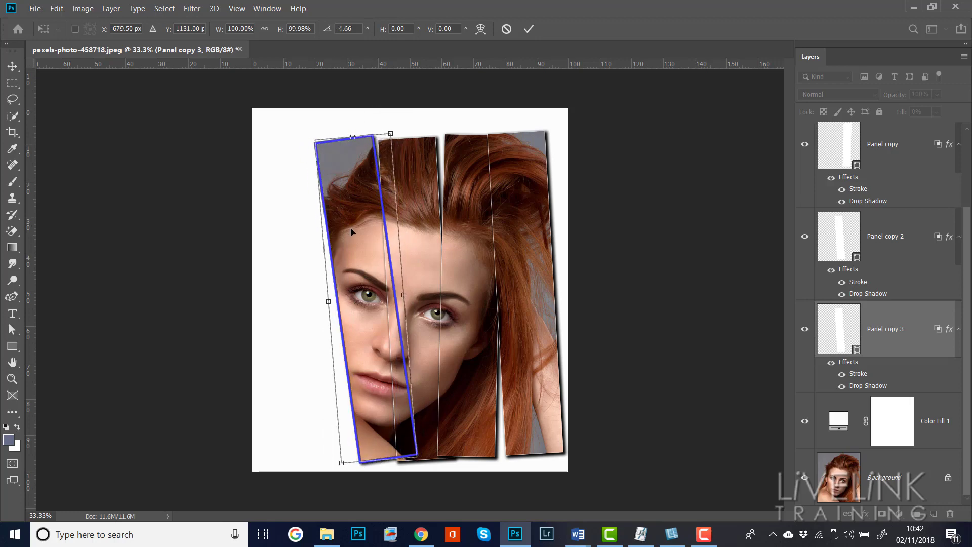
{"action": "left_click_drag", "start_coordinate": [353, 227], "coordinate": [353, 226]}
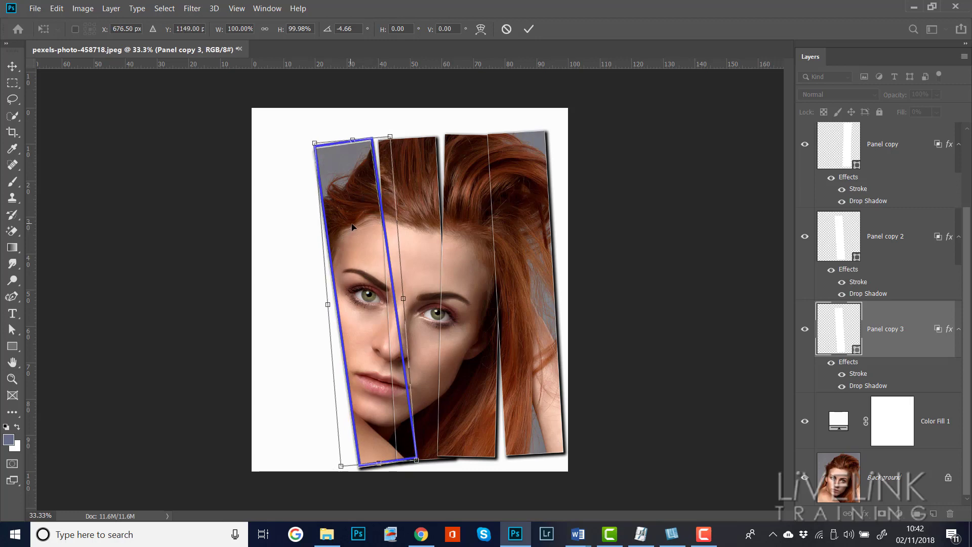
{"action": "left_click", "coordinate": [528, 30]}
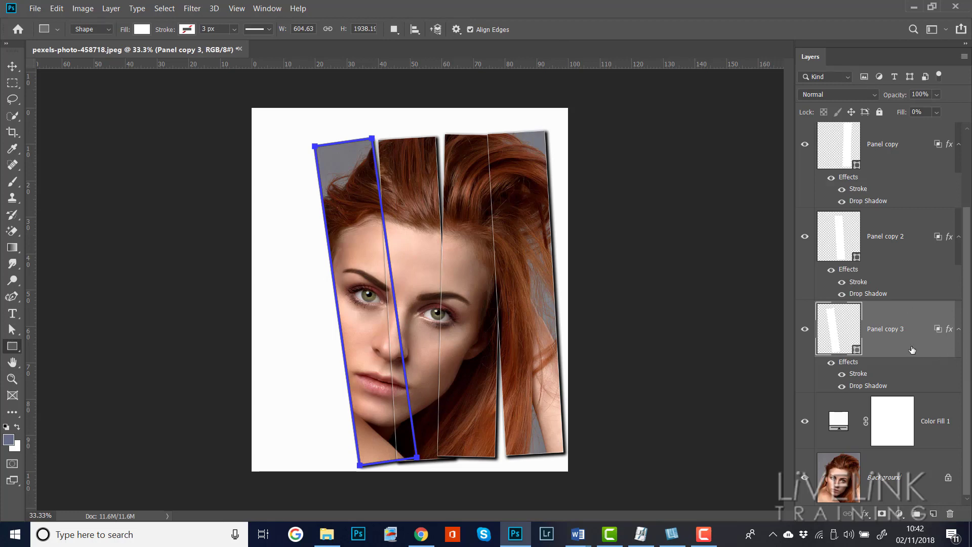
Duplicate the Panel copy 3 layer directly beneath itself and free-transform the duplicate, shifting it left and rotating it about 9.95 degrees.
{"action": "key", "text": "ctrl+j"}
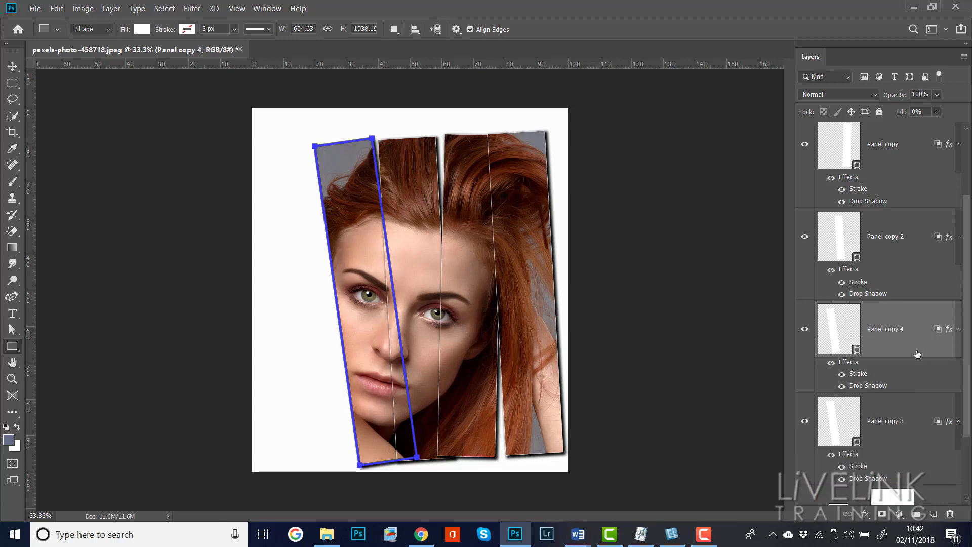
{"action": "left_click_drag", "start_coordinate": [915, 352], "coordinate": [915, 454]}
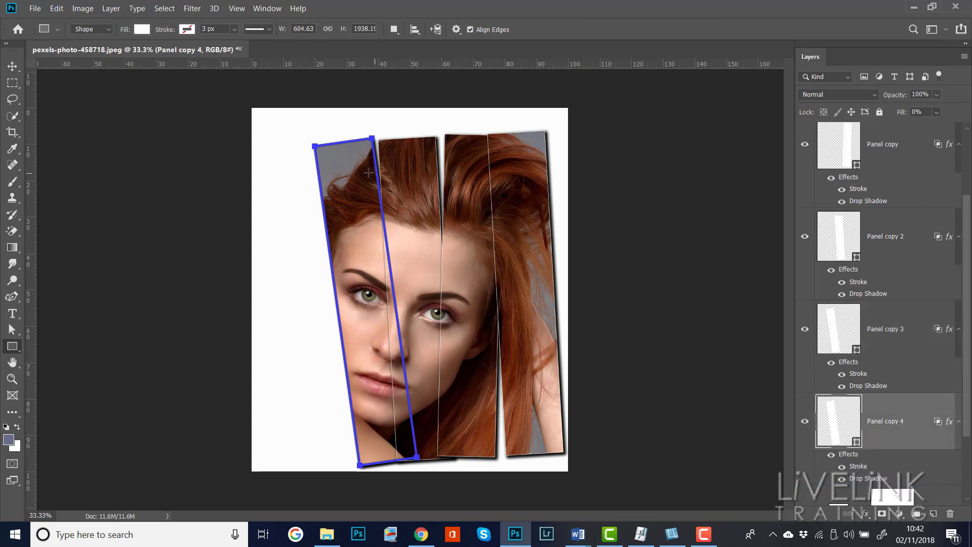
{"action": "key", "text": "ctrl+t"}
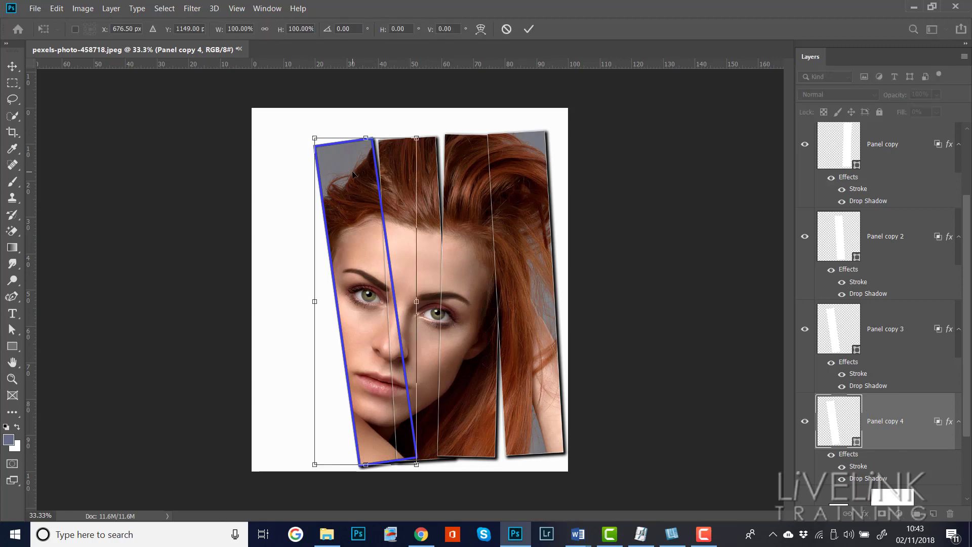
{"action": "left_click_drag", "start_coordinate": [352, 175], "coordinate": [314, 177]}
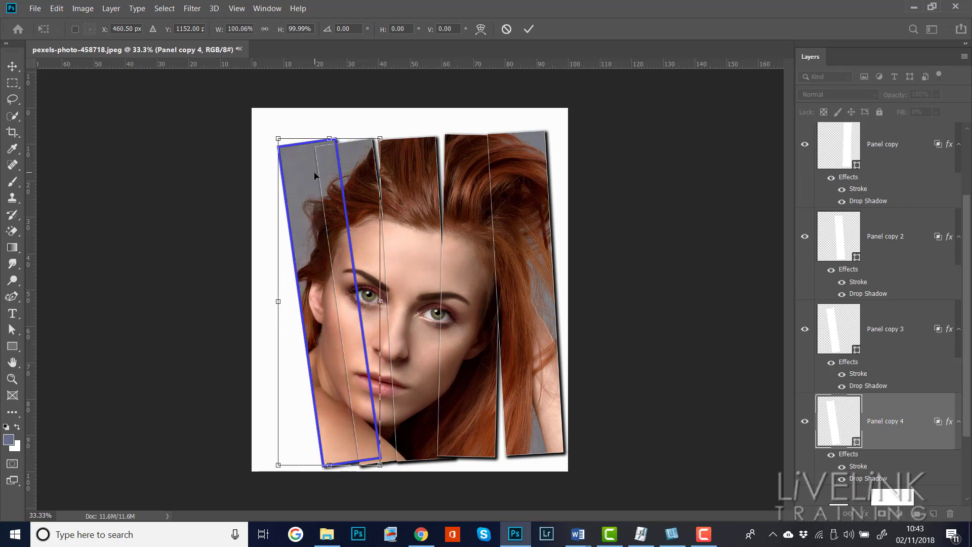
{"action": "left_click_drag", "start_coordinate": [369, 122], "coordinate": [379, 127]}
{"action": "left_click_drag", "start_coordinate": [338, 171], "coordinate": [330, 173]}
{"action": "mouse_move", "coordinate": [367, 120]}
{"action": "left_mouse_down"}
{"action": "mouse_move", "coordinate": [360, 125]}
{"action": "mouse_move", "coordinate": [380, 130]}
{"action": "left_mouse_up"}
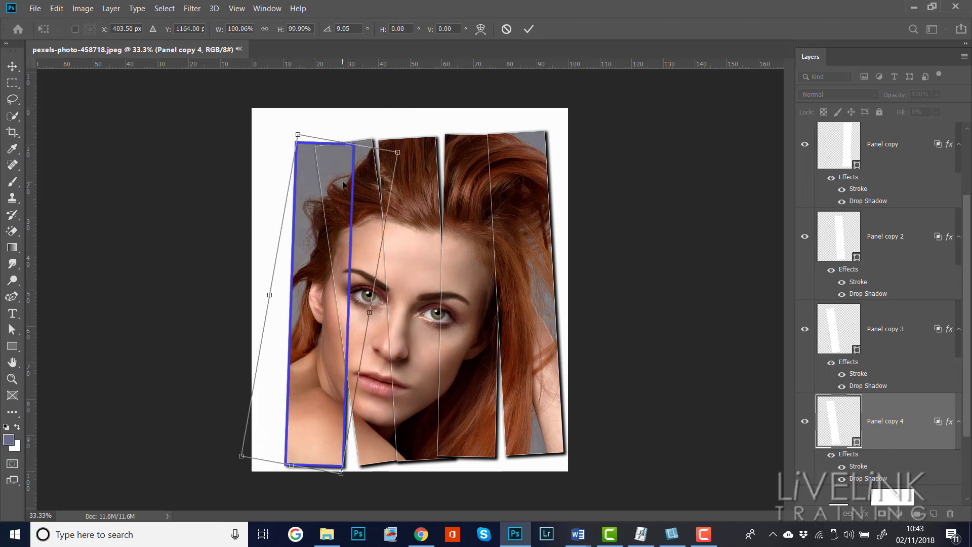
{"action": "key", "text": "u"}
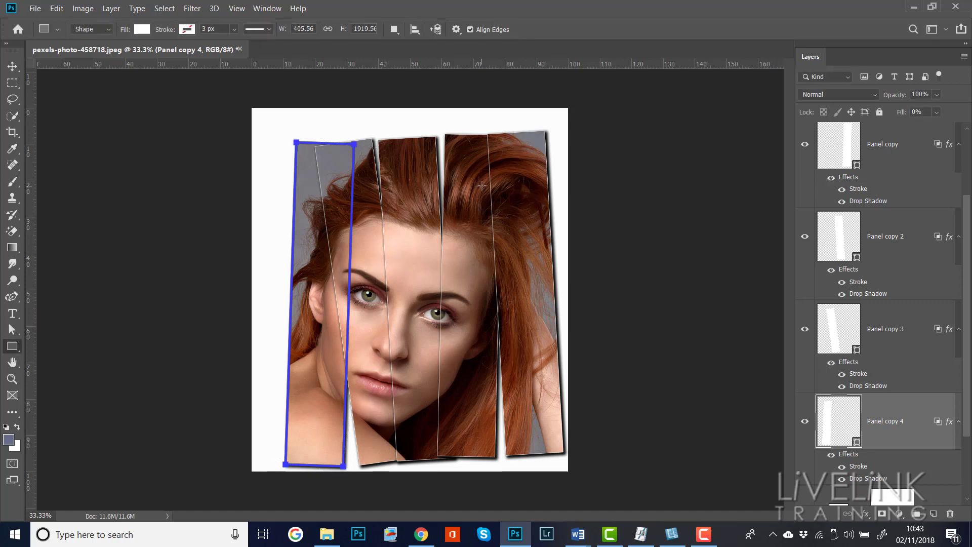
Duplicate the Panel copy 4 layer directly beneath itself and free-transform the duplicate to the photo's left edge, rotated about -2.64 degrees.
{"action": "scroll", "coordinate": [935, 359], "scroll_direction": "down", "scroll_amount": 2}
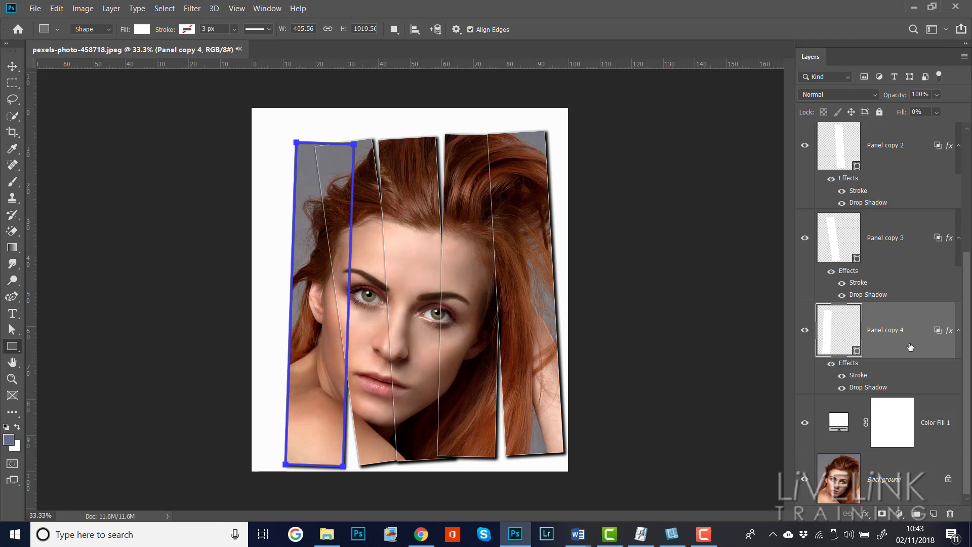
{"action": "key", "text": "ctrl+j"}
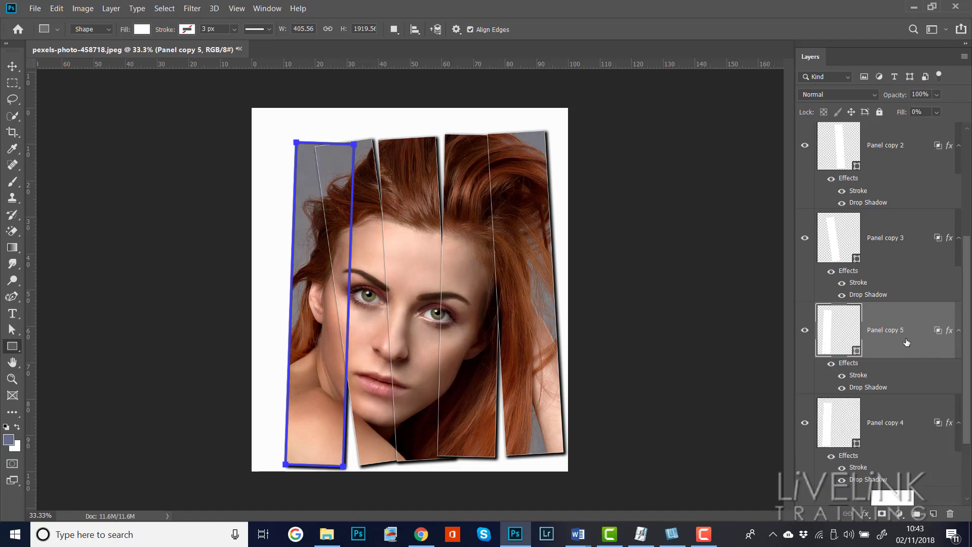
{"action": "left_click_drag", "start_coordinate": [906, 343], "coordinate": [916, 460]}
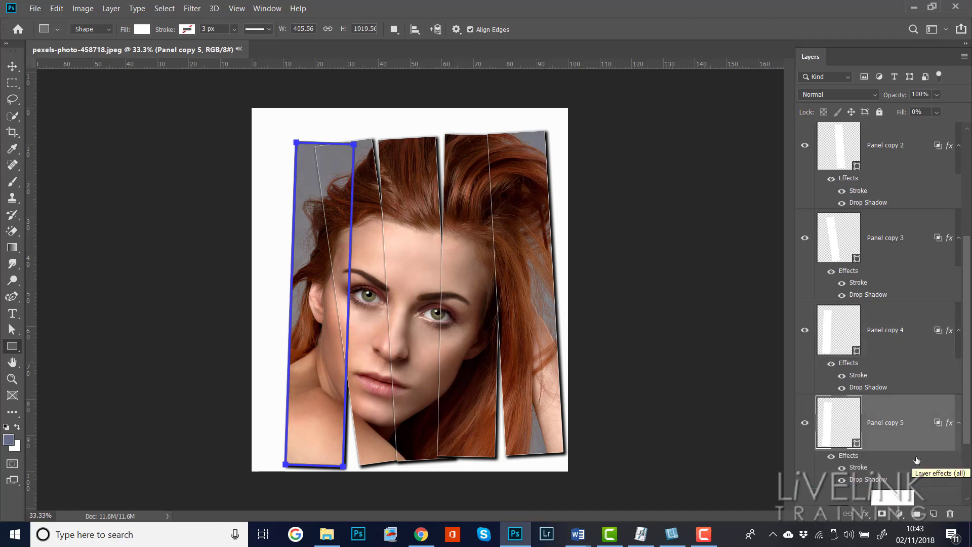
{"action": "key", "text": "ctrl+t"}
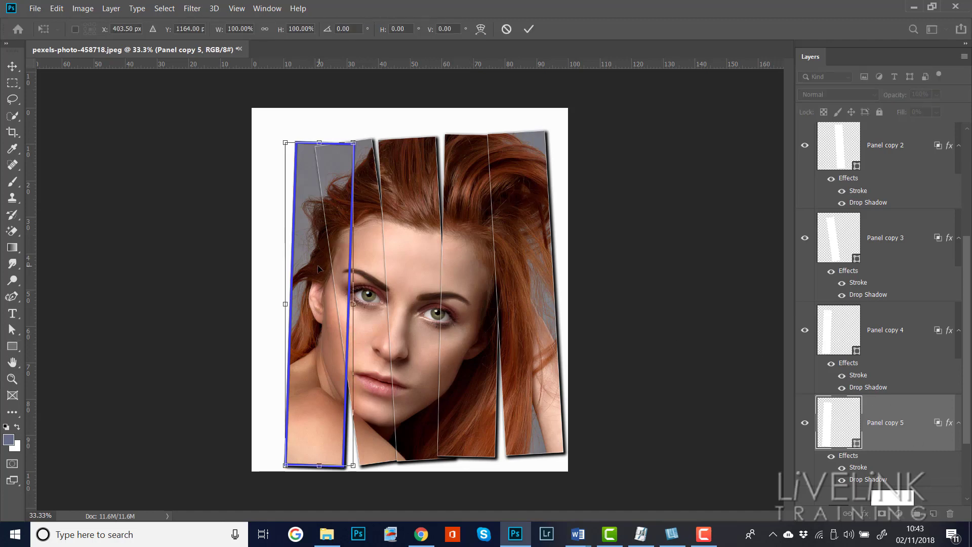
{"action": "left_click_drag", "start_coordinate": [319, 268], "coordinate": [290, 269]}
{"action": "left_click_drag", "start_coordinate": [337, 117], "coordinate": [329, 122]}
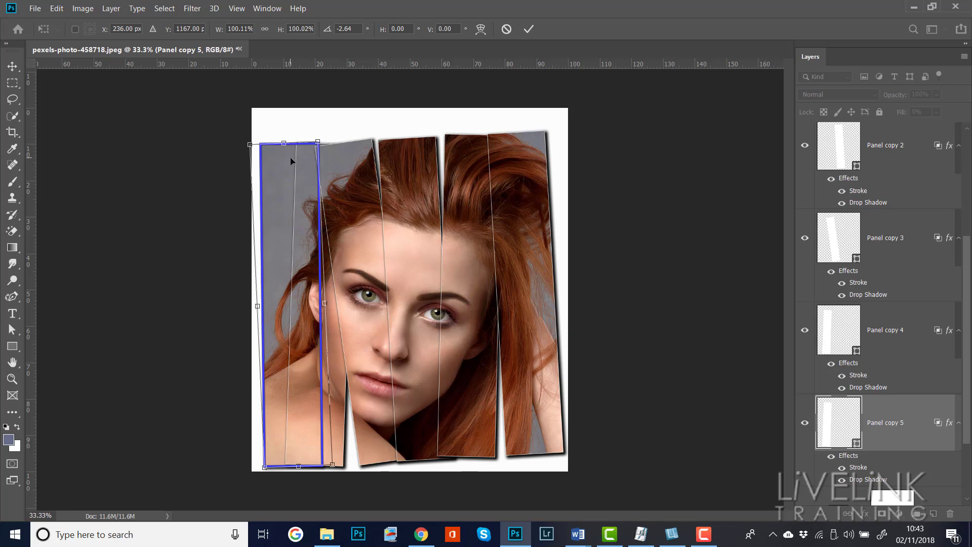
{"action": "key", "text": "Return"}
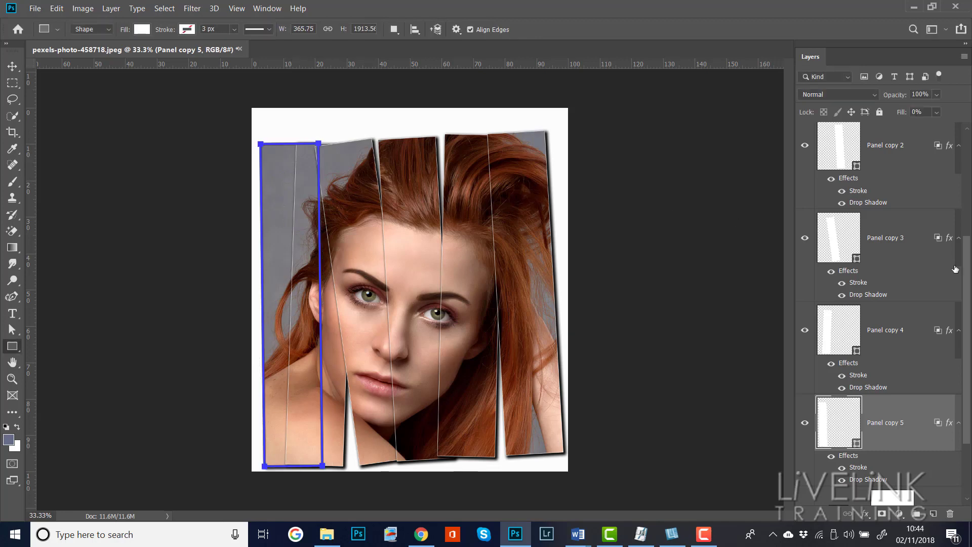
Select the Background layer and widen the canvas equally on both sides of the portrait with the Crop tool.
{"action": "left_click_drag", "start_coordinate": [967, 256], "coordinate": [969, 347]}
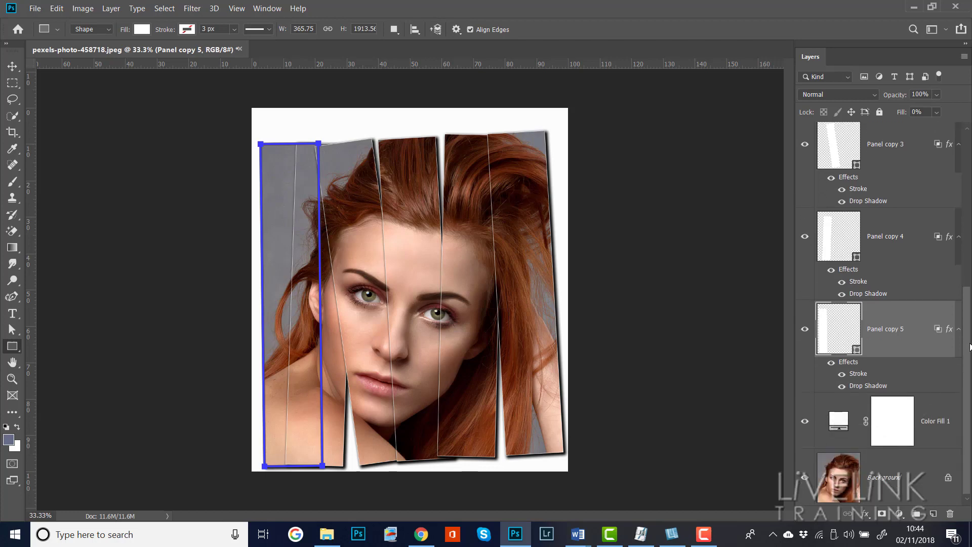
{"action": "left_click", "coordinate": [899, 491]}
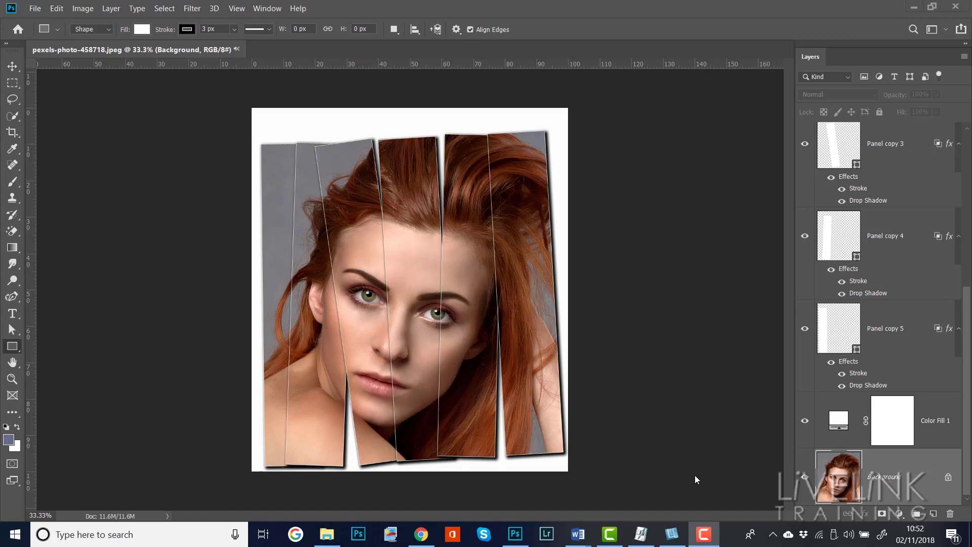
{"action": "left_click", "coordinate": [12, 132]}
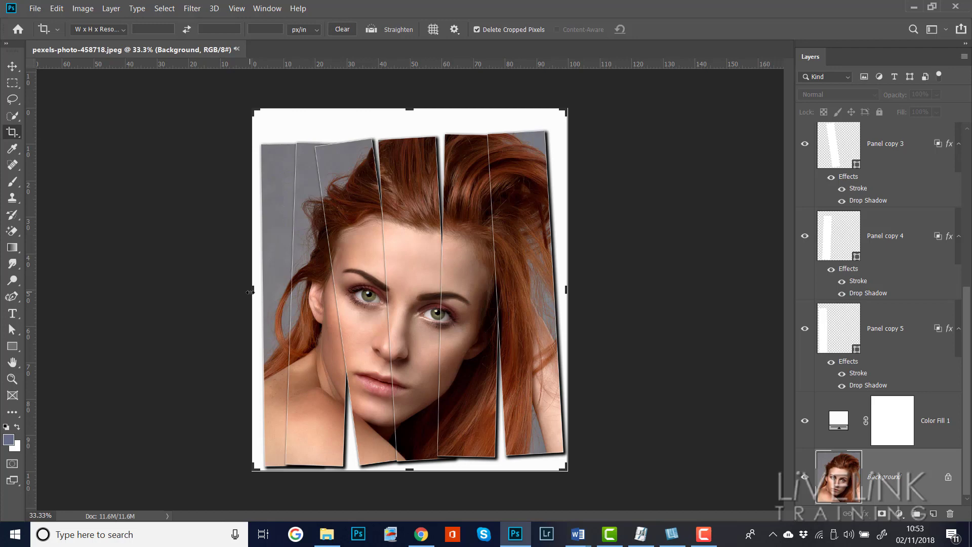
{"action": "left_click_drag", "start_coordinate": [250, 293], "coordinate": [223, 290]}
{"action": "left_click_drag", "start_coordinate": [591, 289], "coordinate": [614, 289]}
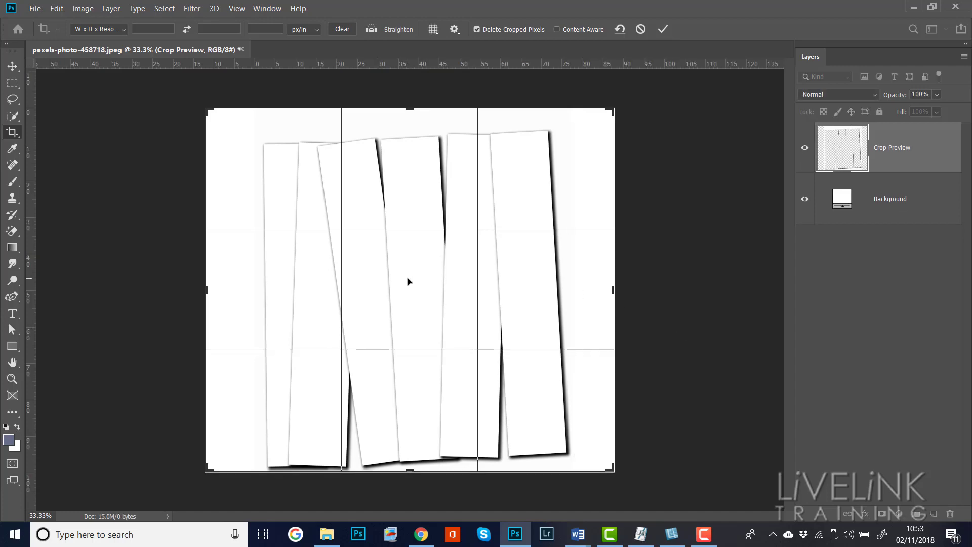
{"action": "key", "text": "Return"}
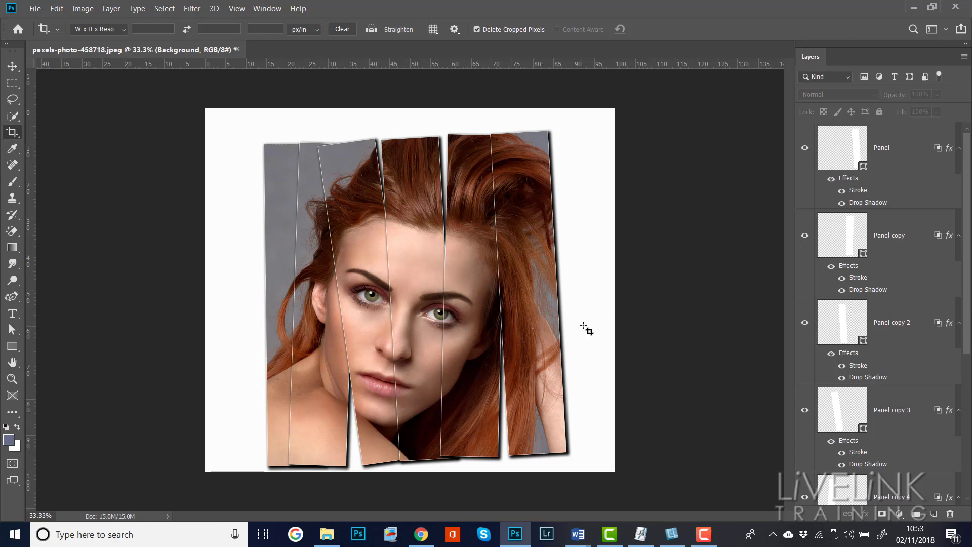
Extend the canvas slightly above and below the panels with the Crop tool.
{"action": "left_click", "coordinate": [12, 132]}
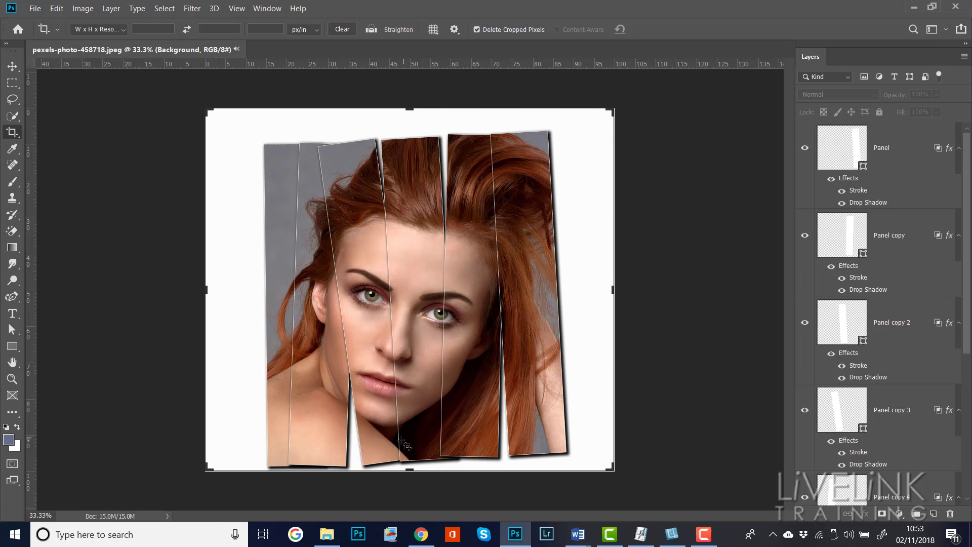
{"action": "left_click_drag", "start_coordinate": [410, 470], "coordinate": [410, 484]}
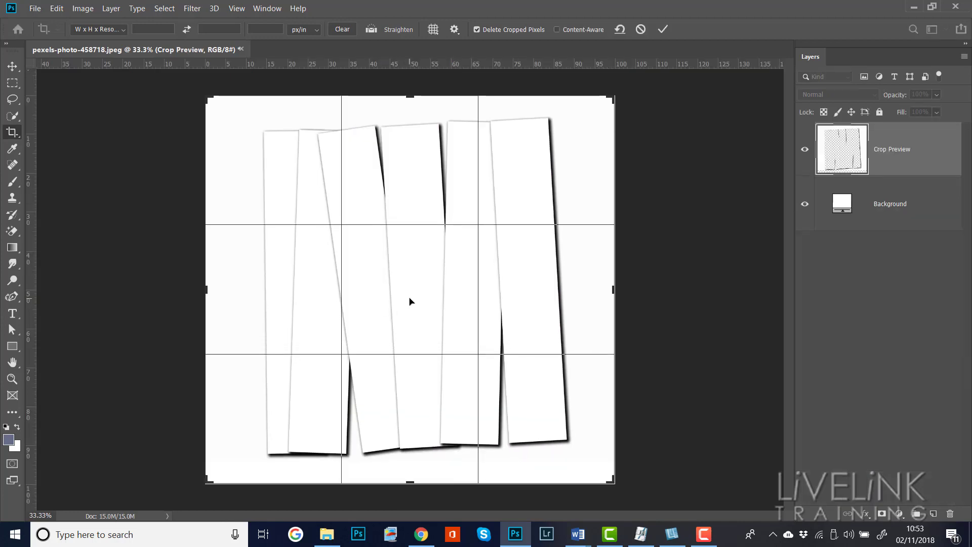
{"action": "key", "text": "Return"}
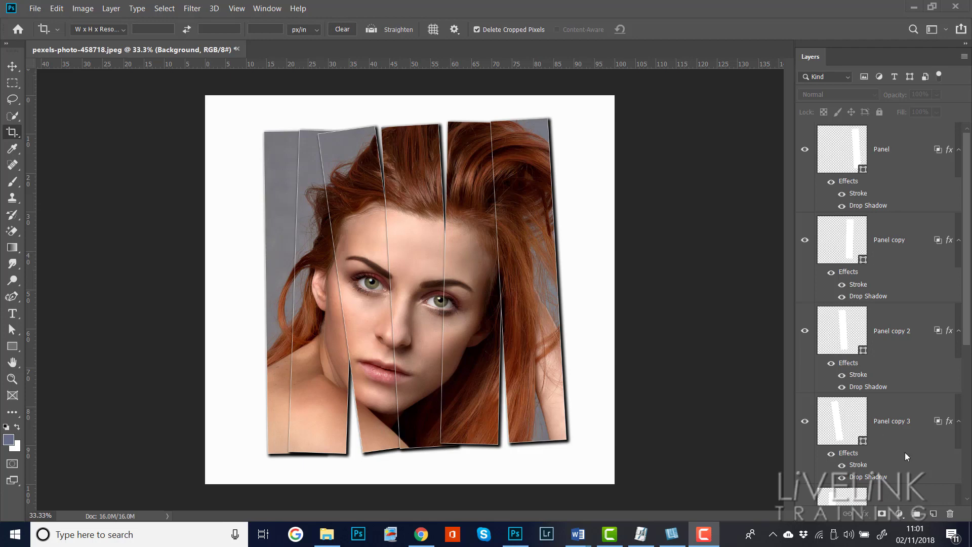
Recolour the Color Fill 1 layer to #5a5840 sampled from the eye, after trying skin and hair tones.
{"action": "left_click", "coordinate": [967, 323]}
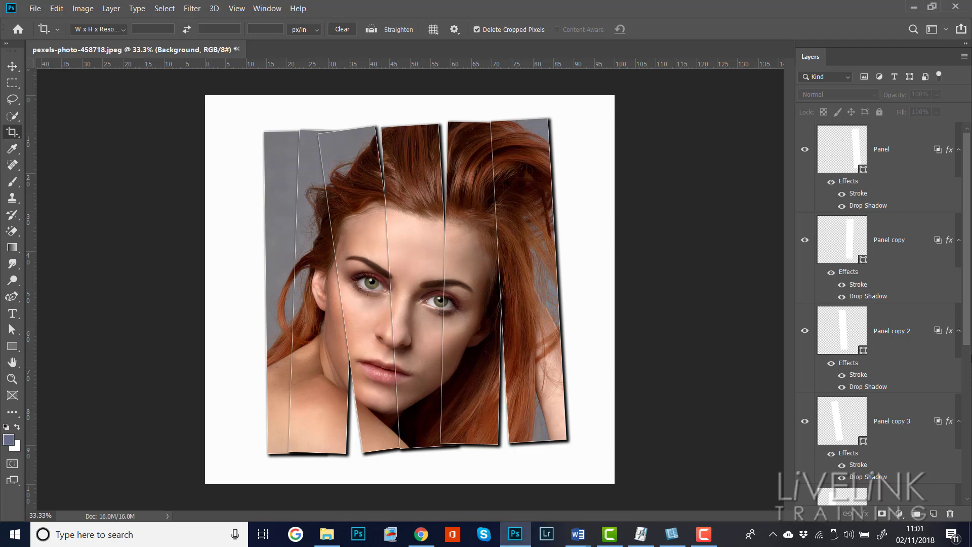
{"action": "scroll", "coordinate": [968, 337], "scroll_direction": "down", "scroll_amount": 5}
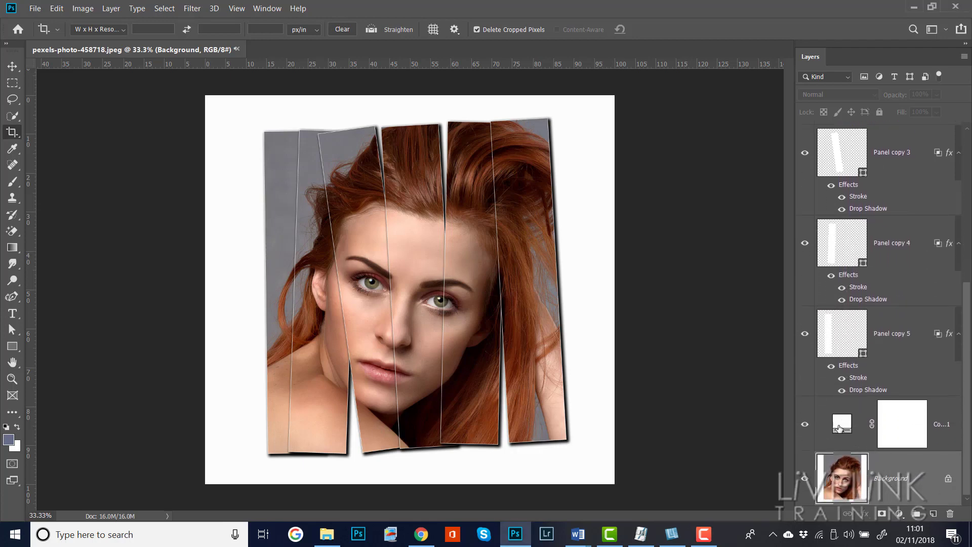
{"action": "double_click", "coordinate": [842, 425]}
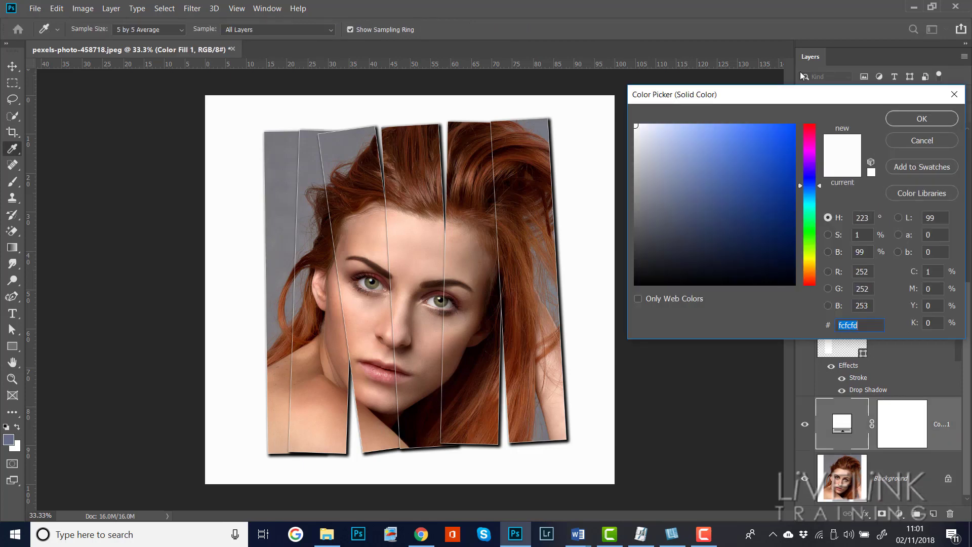
{"action": "left_click_drag", "start_coordinate": [794, 97], "coordinate": [800, 131]}
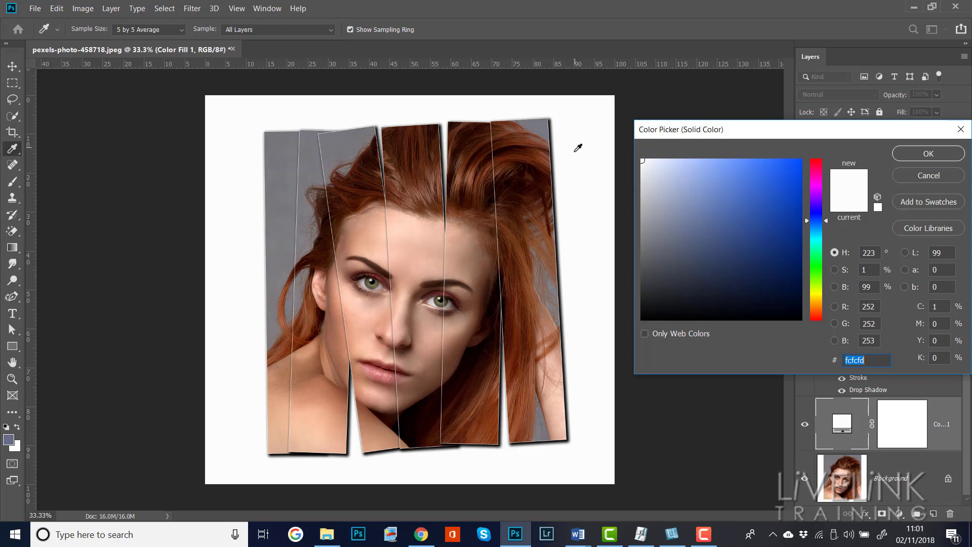
{"action": "left_click", "coordinate": [415, 229]}
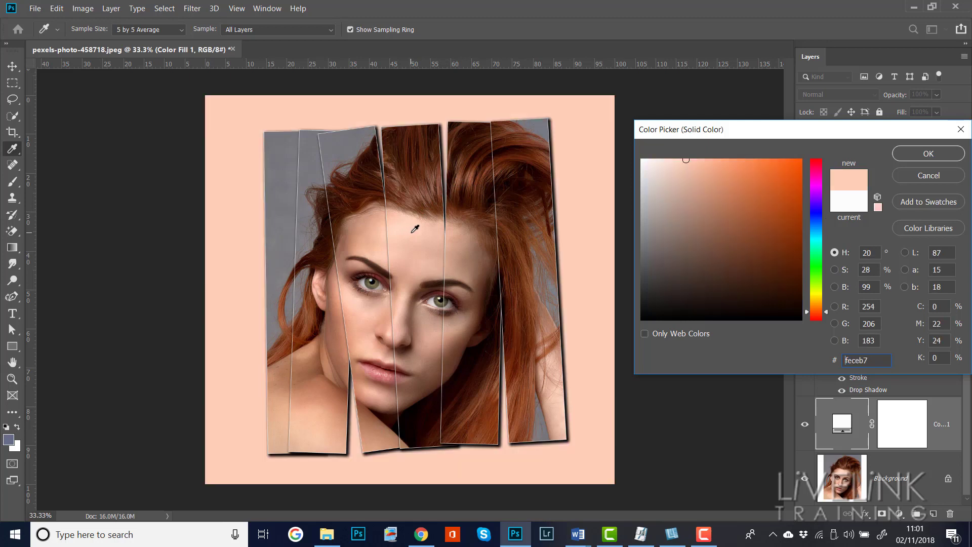
{"action": "left_click", "coordinate": [421, 167]}
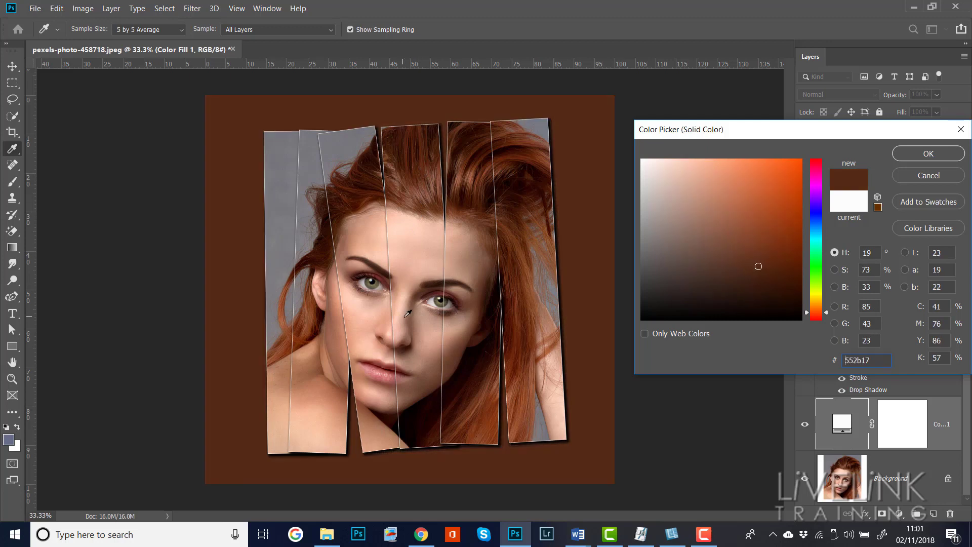
{"action": "left_click", "coordinate": [444, 303]}
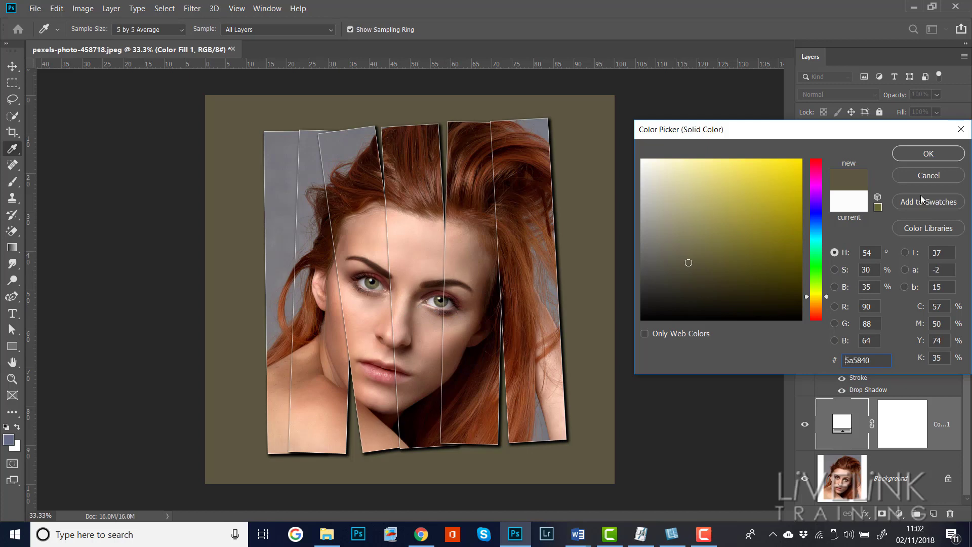
{"action": "left_click", "coordinate": [929, 155]}
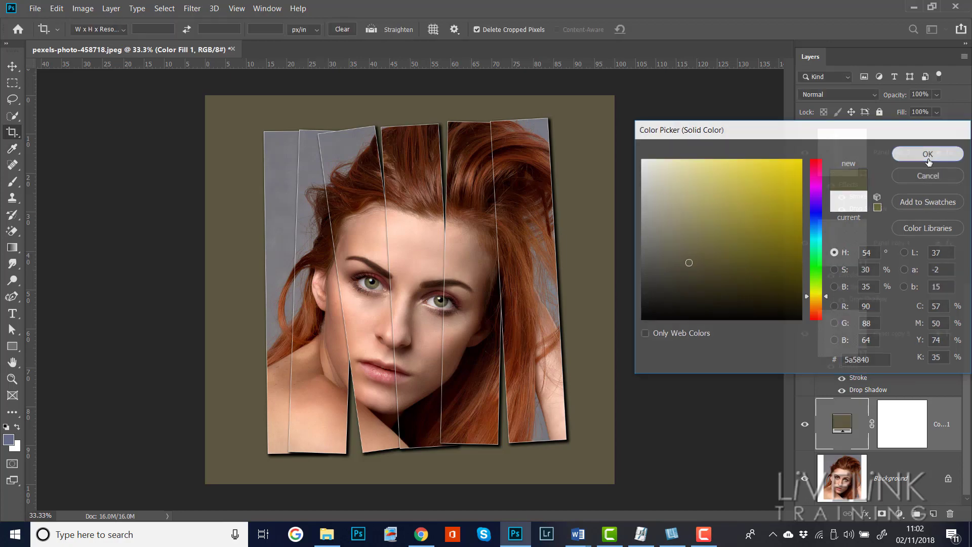
{"action": "key", "text": "c"}
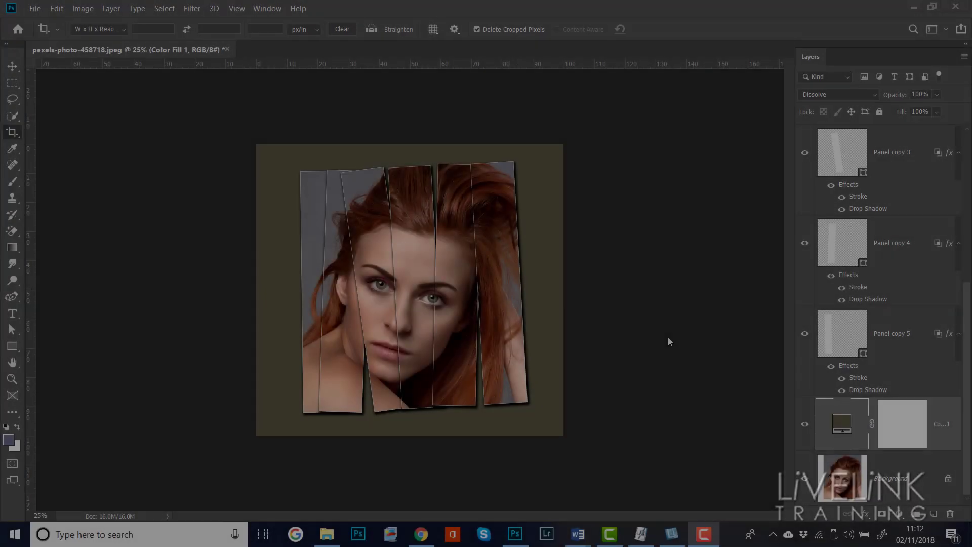